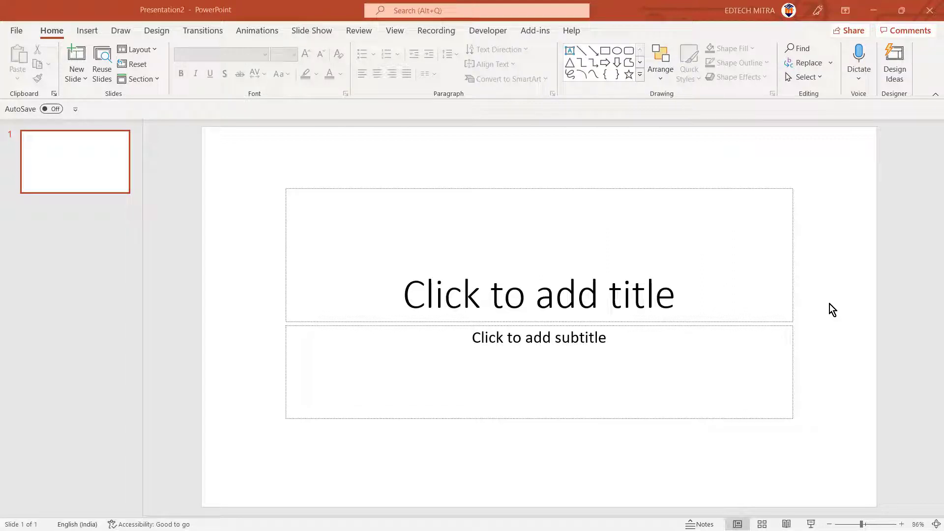
Step: Switch the slide to the Blank layout and draw a Double Wave shape at its lower left
click(145, 51)
click(149, 222)
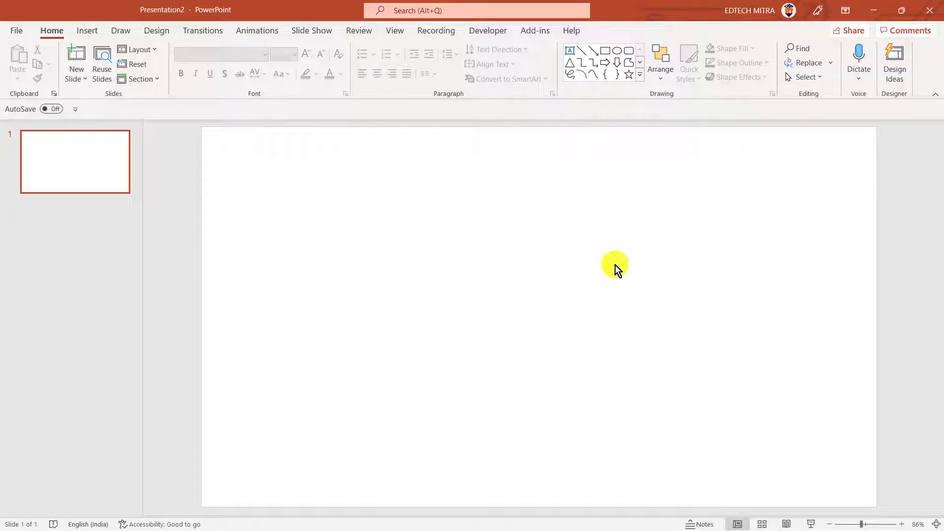
click(88, 29)
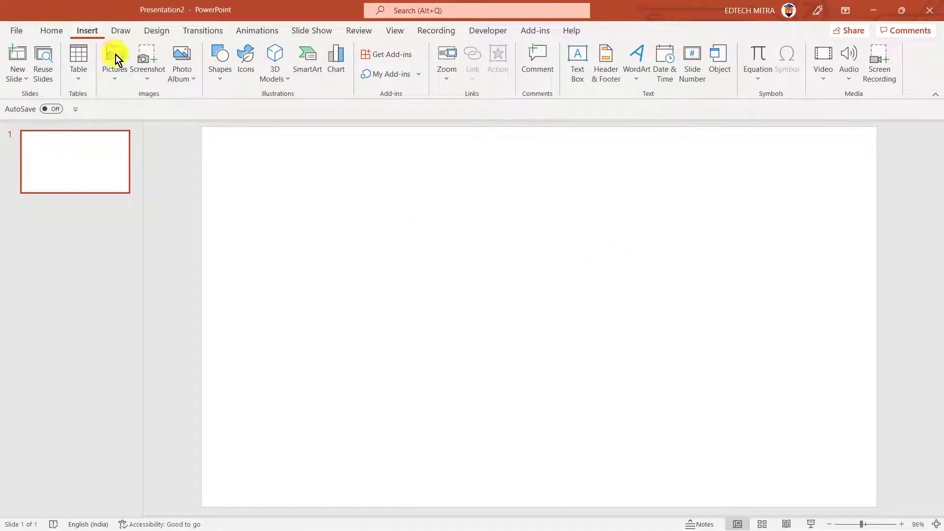
click(223, 81)
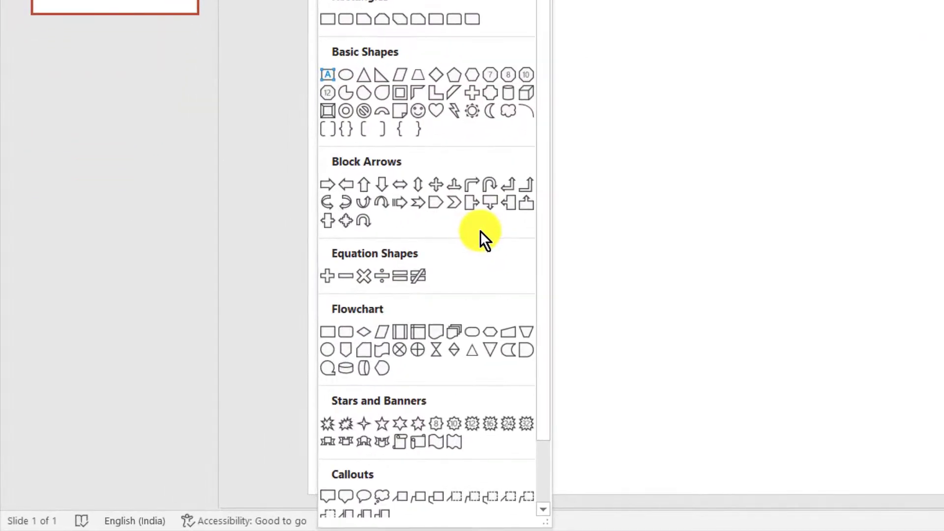
scroll(479, 344, down, 2)
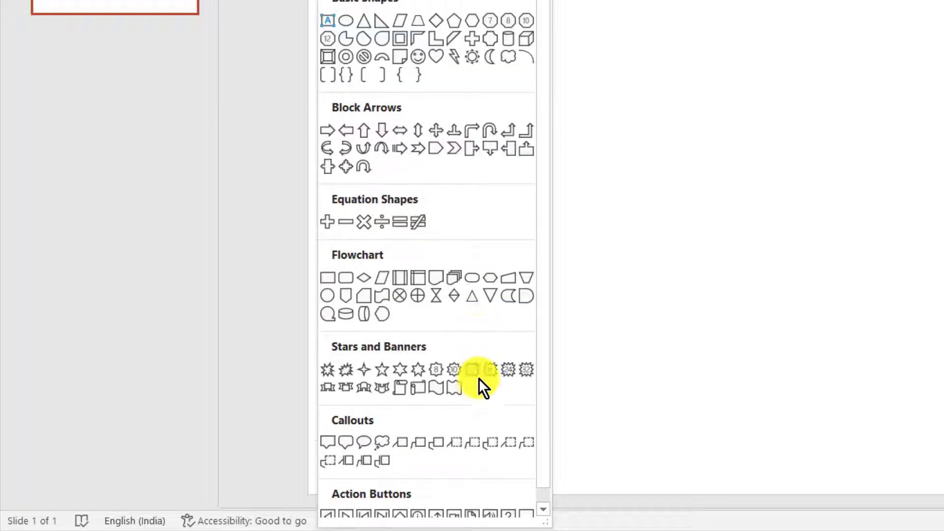
click(457, 390)
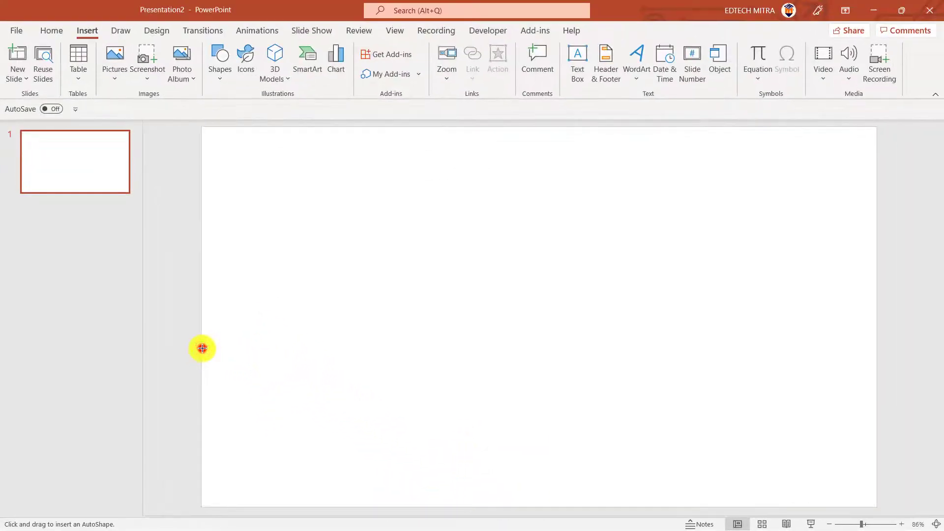
mouse_move(202, 349)
mouse_down()
mouse_move(340, 388)
mouse_move(380, 389)
mouse_up()
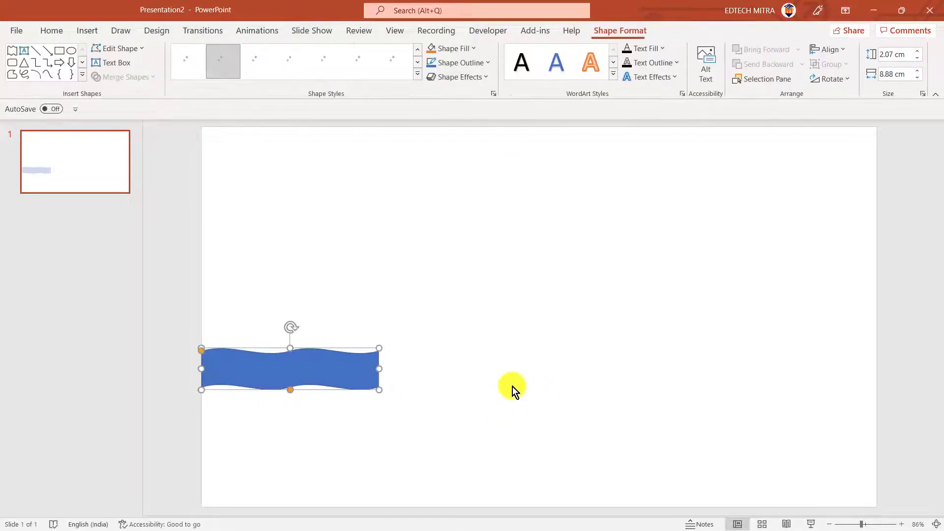
Step: Duplicate the wave with Ctrl+D, butt the copy against the original, and repeat for four waves
key(ctrl+d)
click(344, 376)
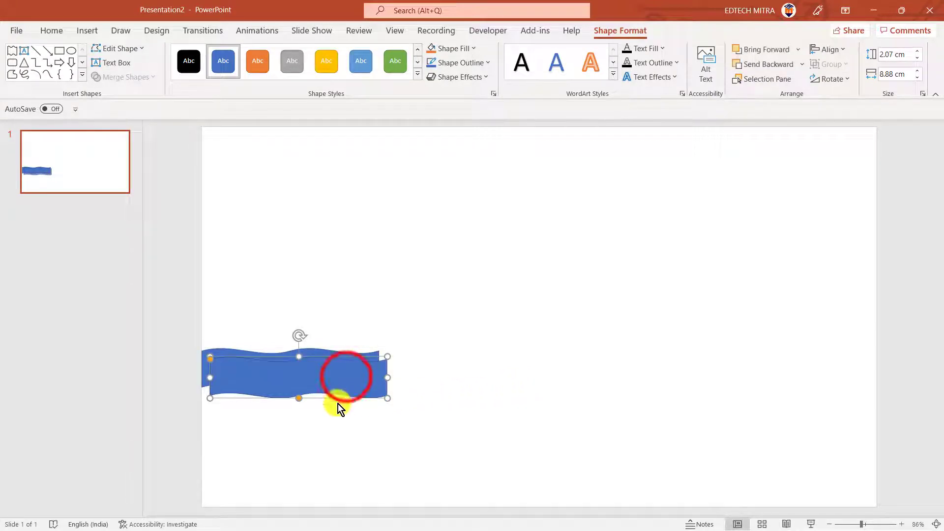
drag(347, 378, 523, 368)
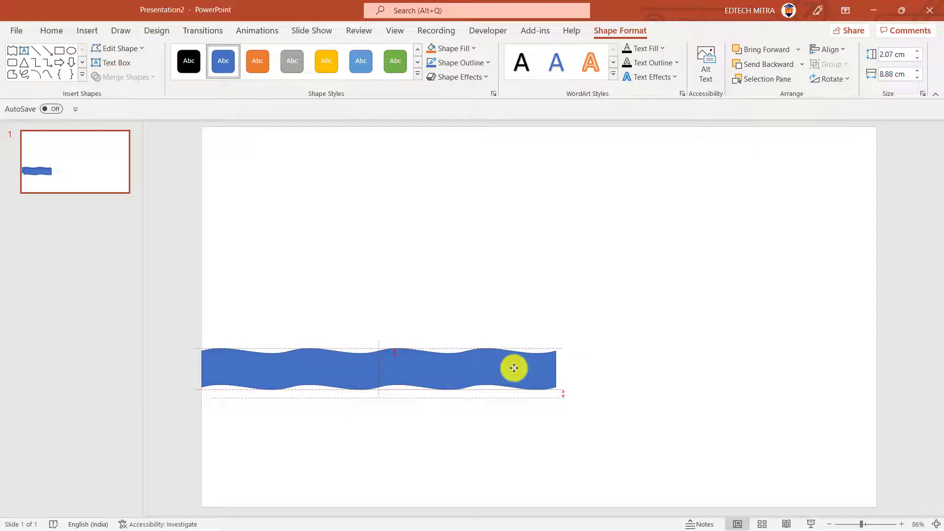
drag(523, 367, 512, 367)
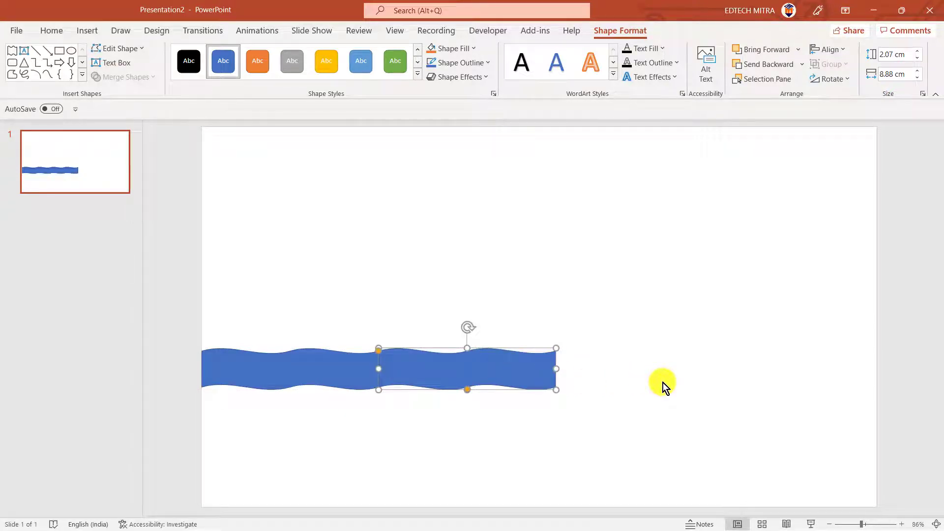
key(ctrl+d)
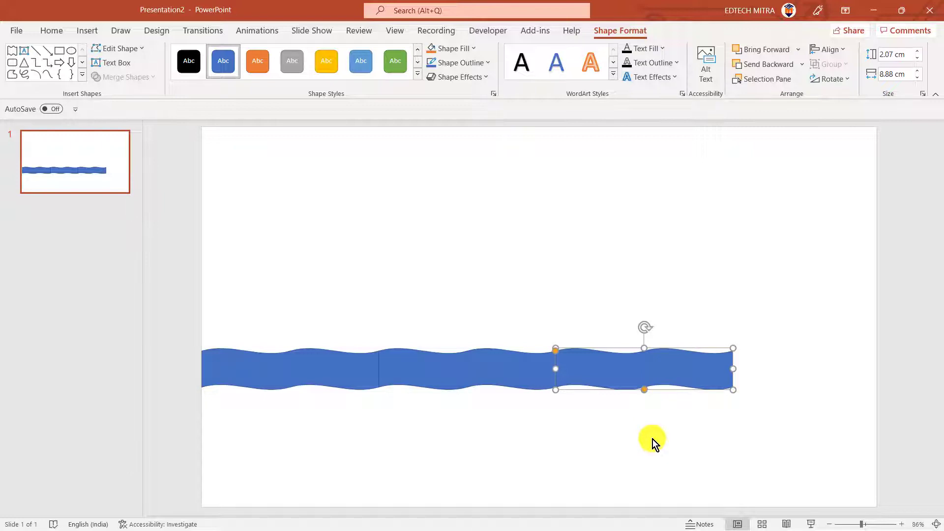
key(ctrl+d)
click(610, 455)
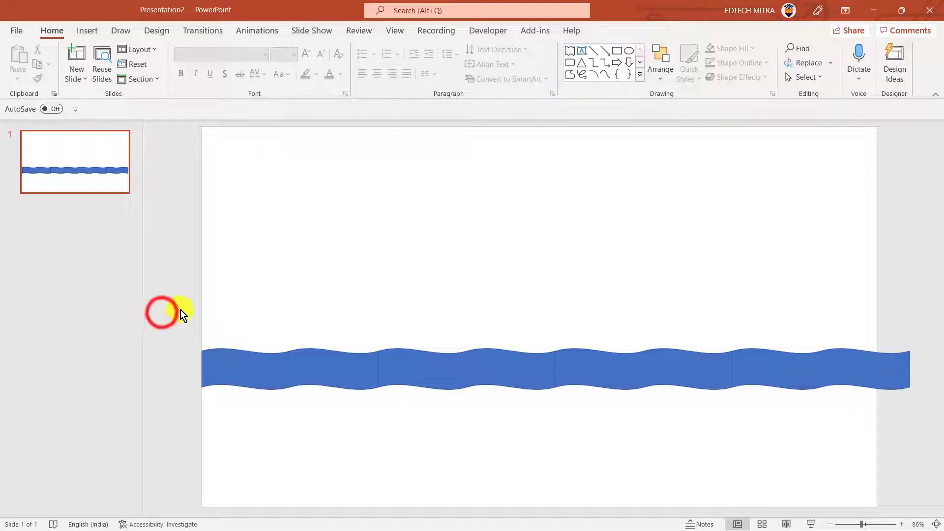
Step: Select all four waves, Align Middle them, and group them with Ctrl+G
mouse_move(163, 313)
mouse_down()
mouse_move(630, 437)
mouse_move(937, 450)
mouse_up()
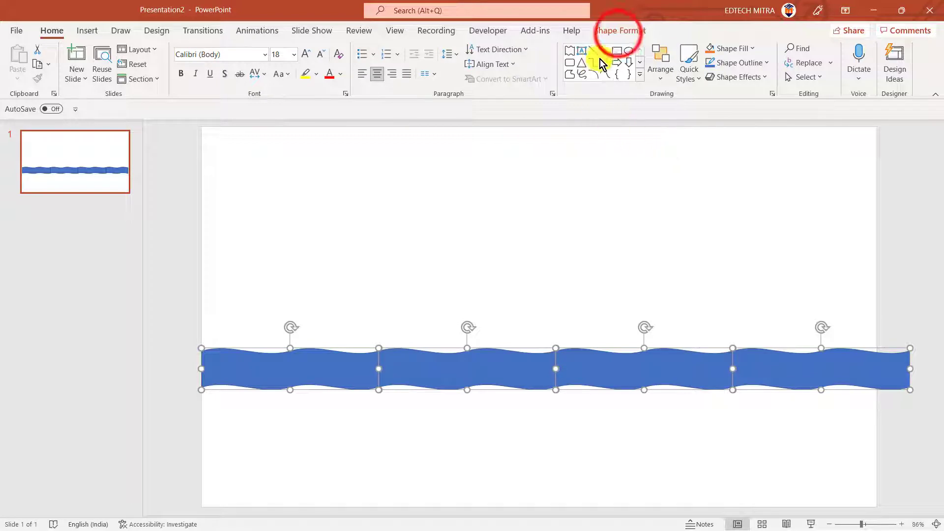
click(619, 32)
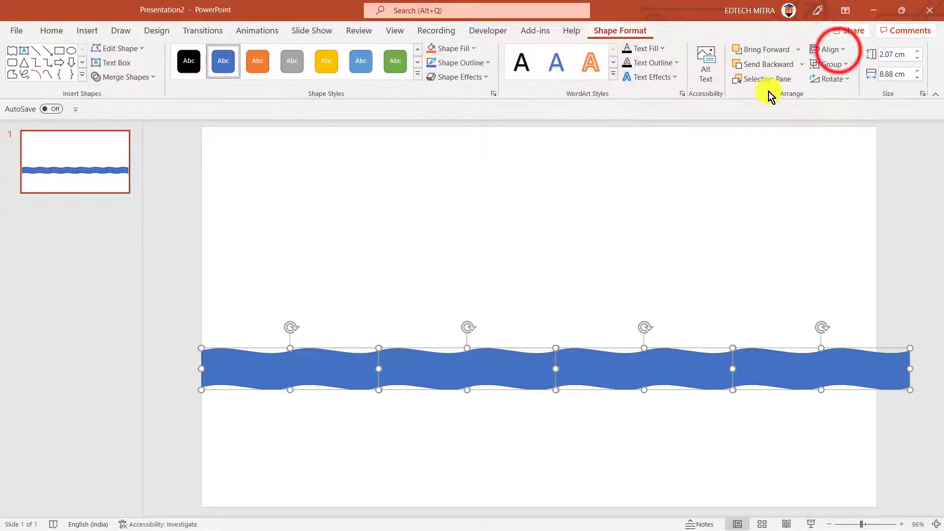
click(836, 49)
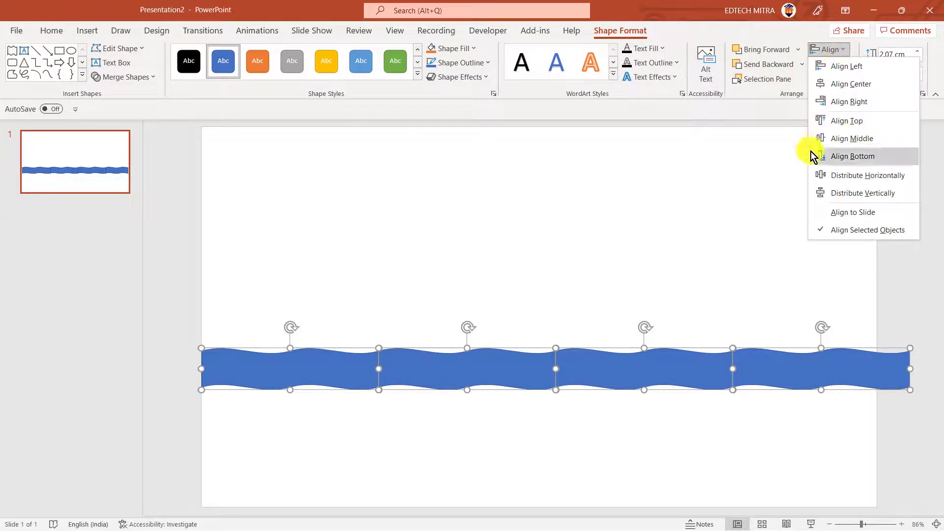
click(852, 143)
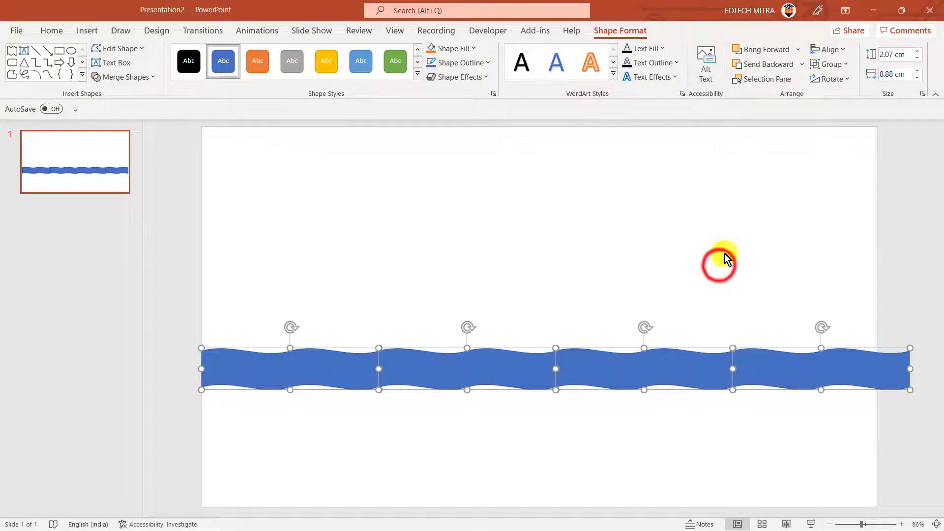
key(ctrl+g)
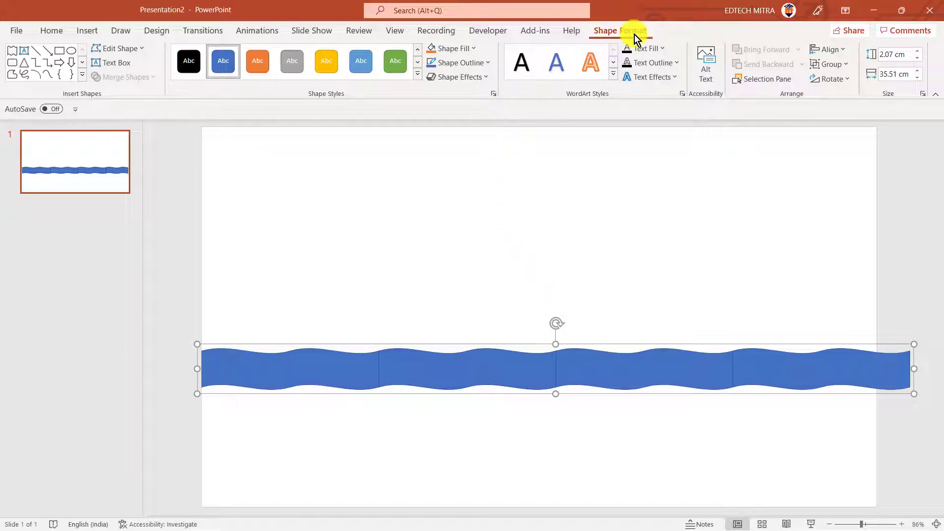
Step: Fill the wave strip with Blue, Accent 1, Darker 25% and remove its outline
click(465, 53)
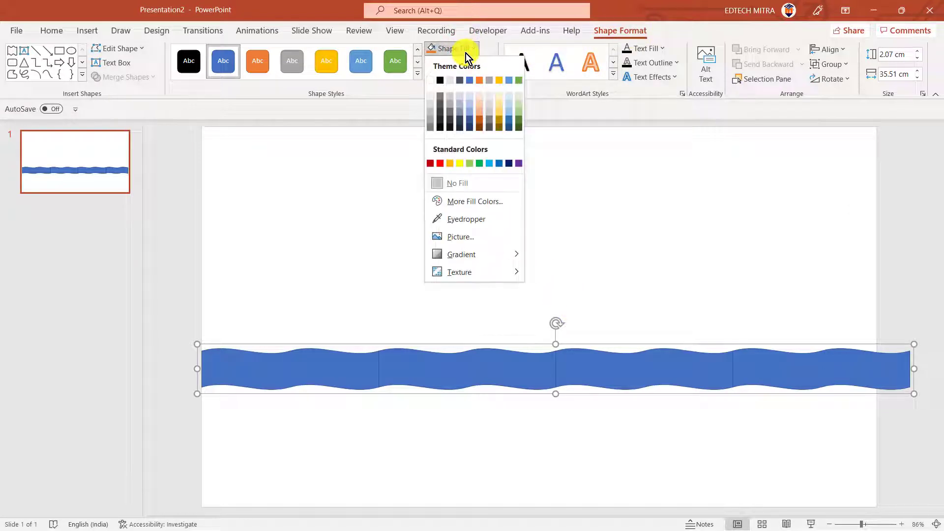
click(470, 121)
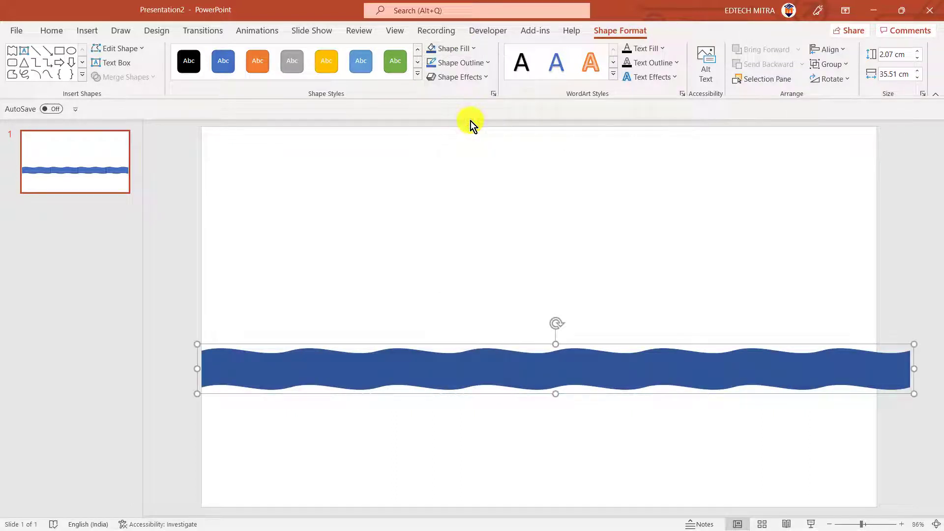
click(468, 63)
click(464, 197)
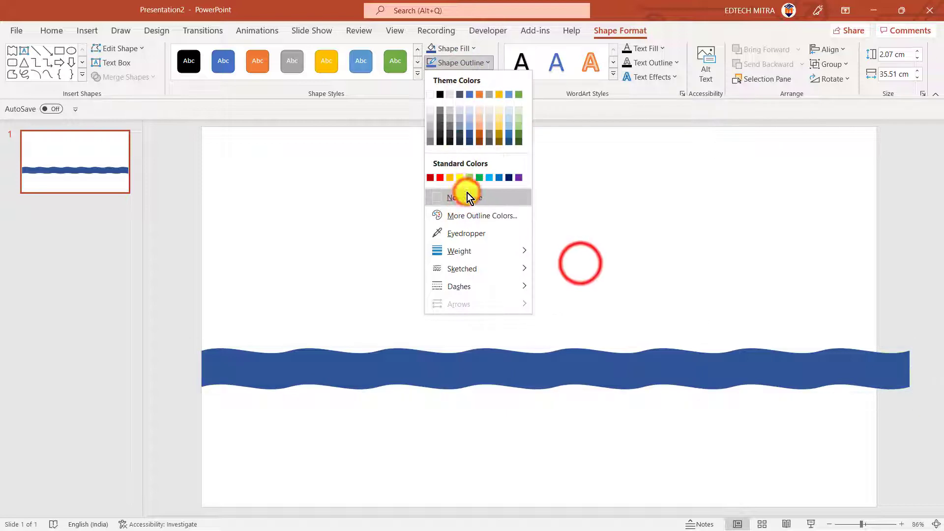
click(577, 264)
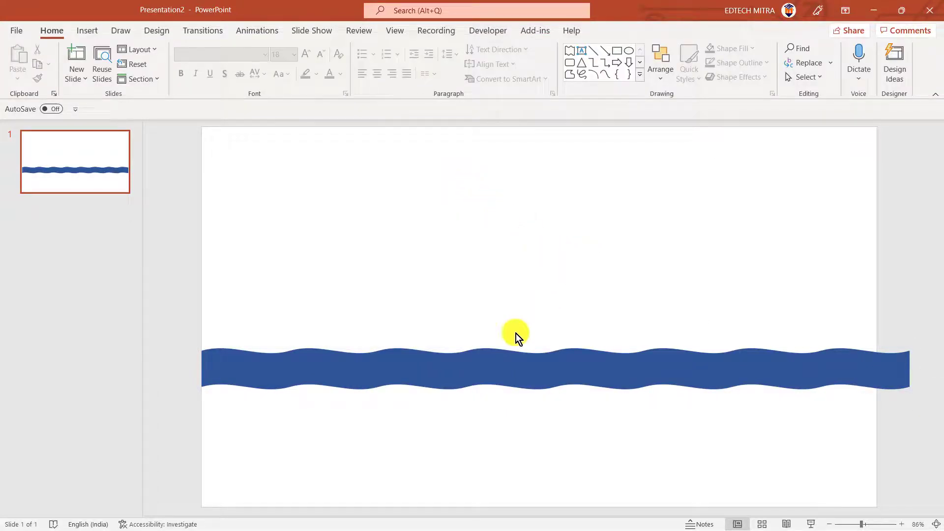
Step: Center the strip horizontally, then shift it so its right end meets the slide's right edge
click(515, 374)
click(515, 374)
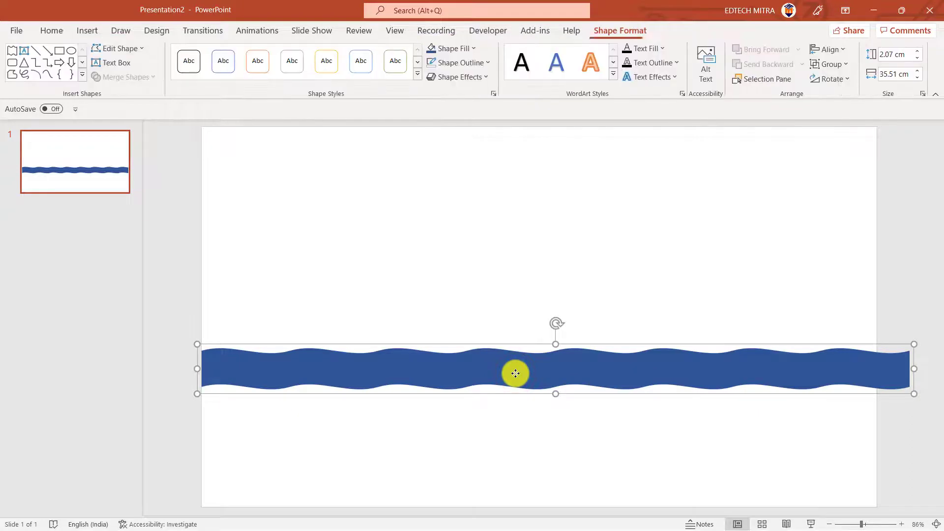
click(830, 51)
click(837, 85)
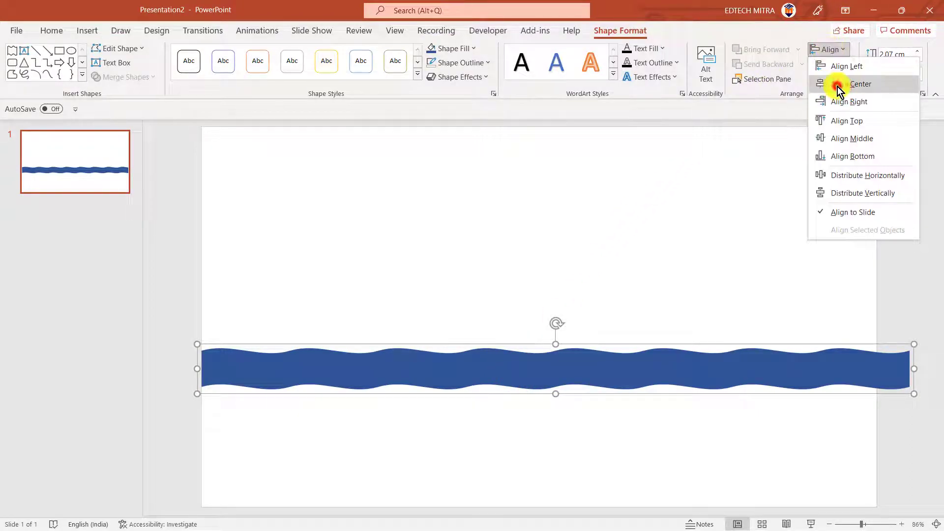
click(653, 294)
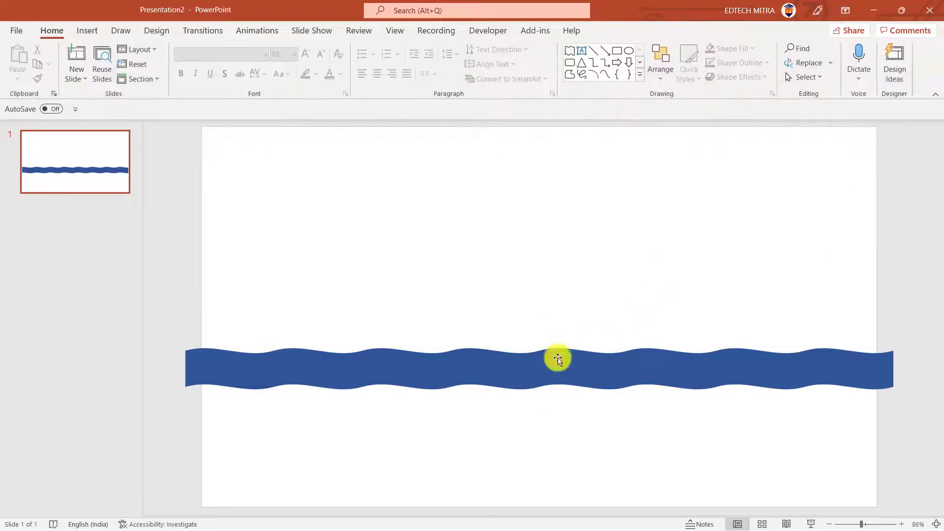
drag(362, 369, 347, 368)
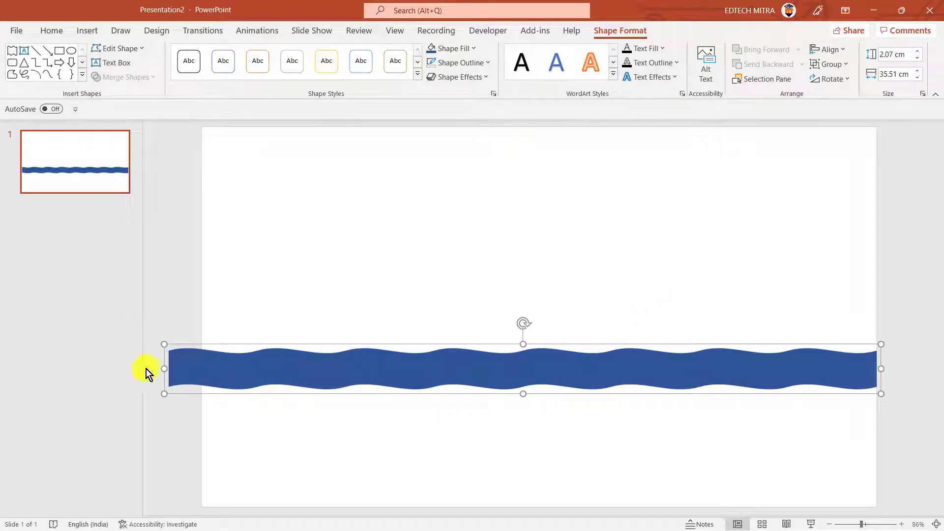
click(322, 291)
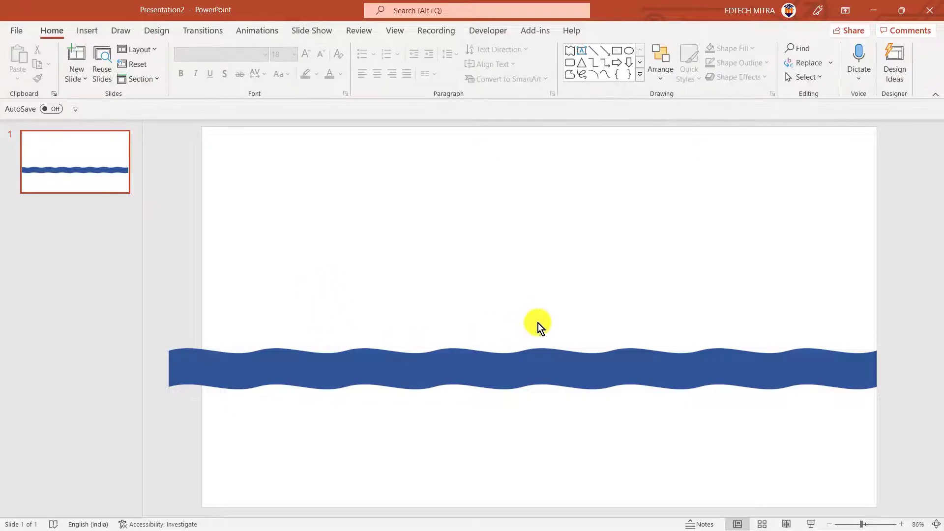
click(488, 367)
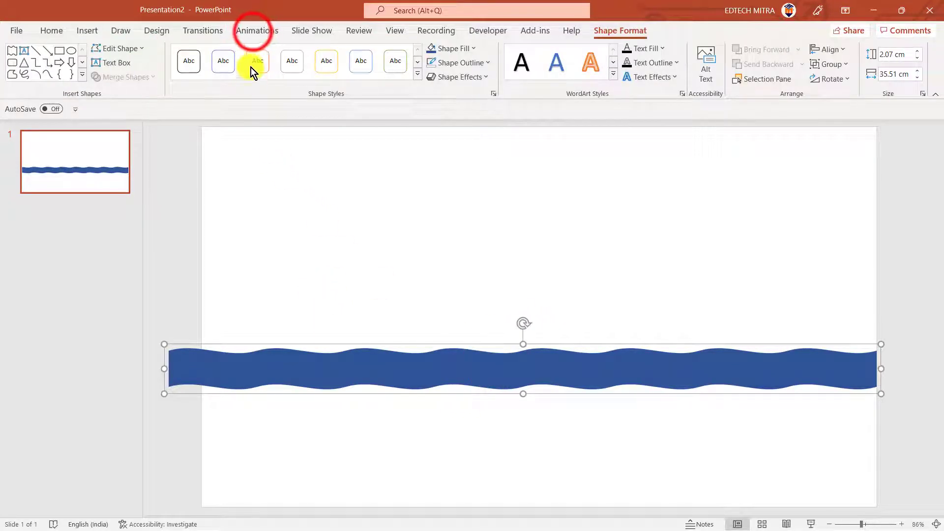
Step: Open the Animation Pane and apply a Lines motion path to the wave group
click(252, 32)
click(252, 32)
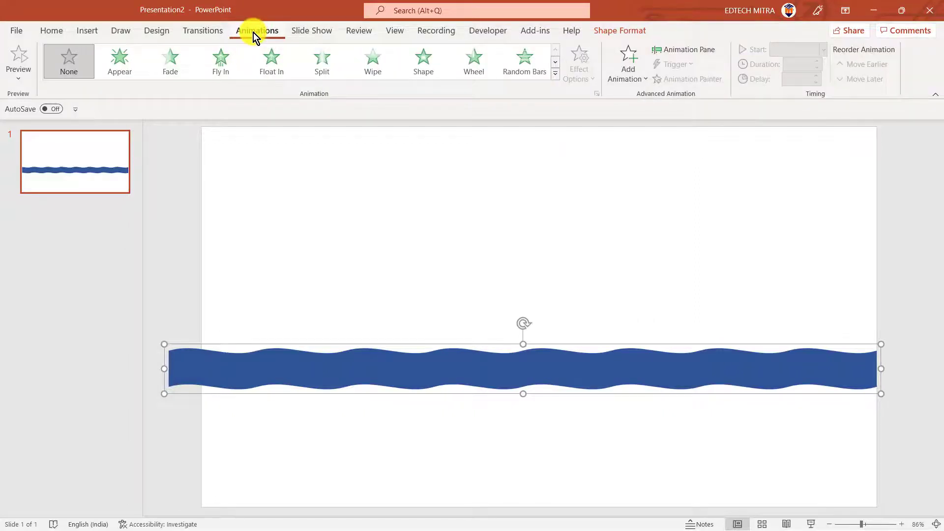
click(688, 49)
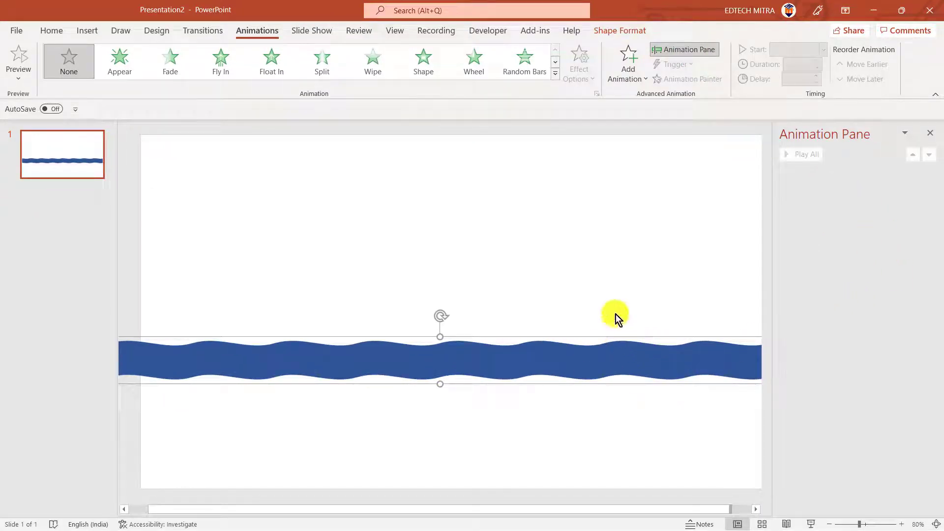
click(628, 81)
scroll(663, 270, down, 3)
scroll(662, 300, down, 2)
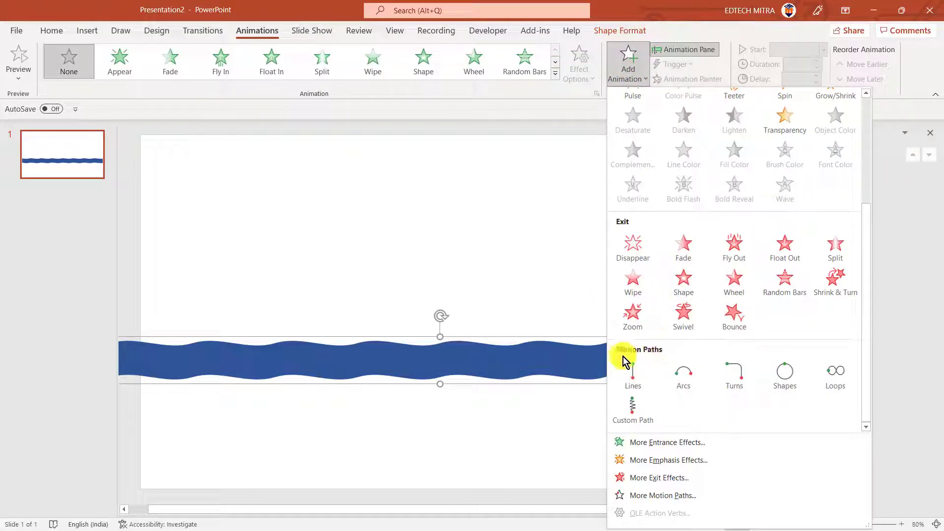
click(637, 379)
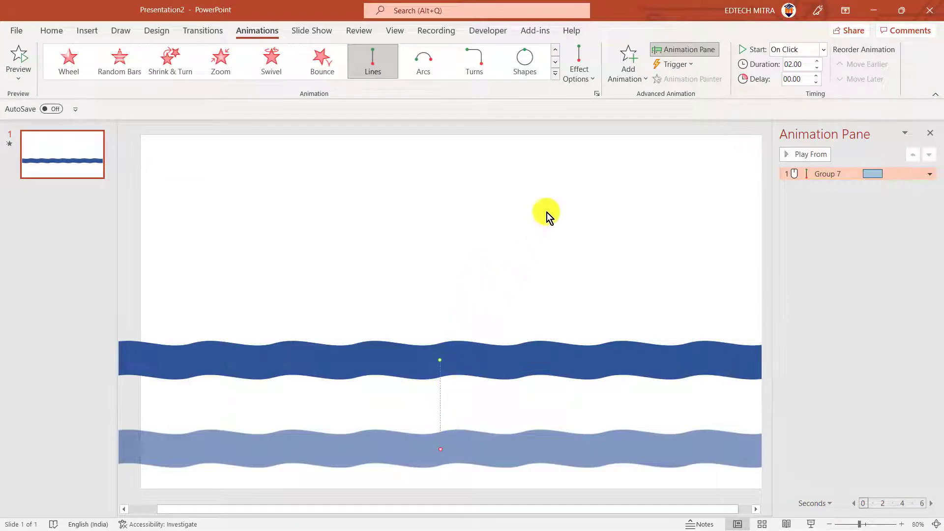
Step: Point the wave's motion path Right and open Group 7's Effect Options dialog
click(578, 79)
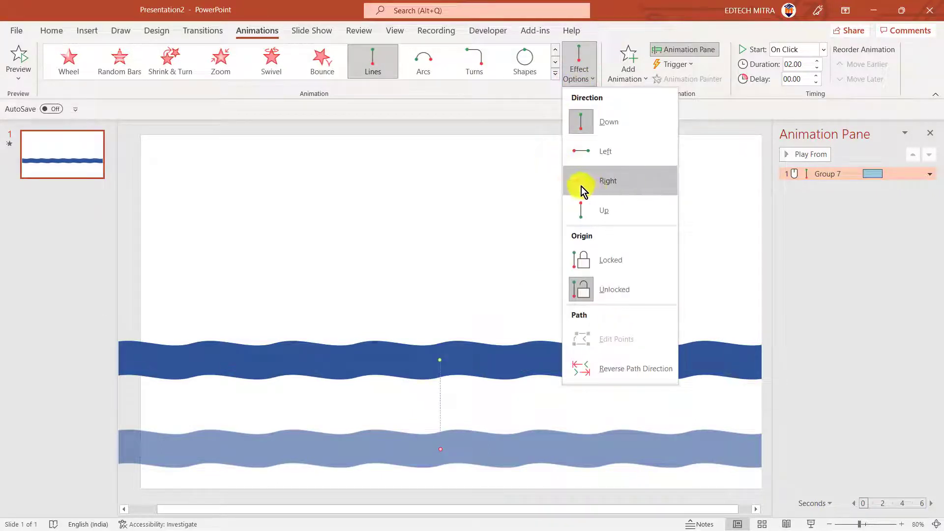
click(618, 182)
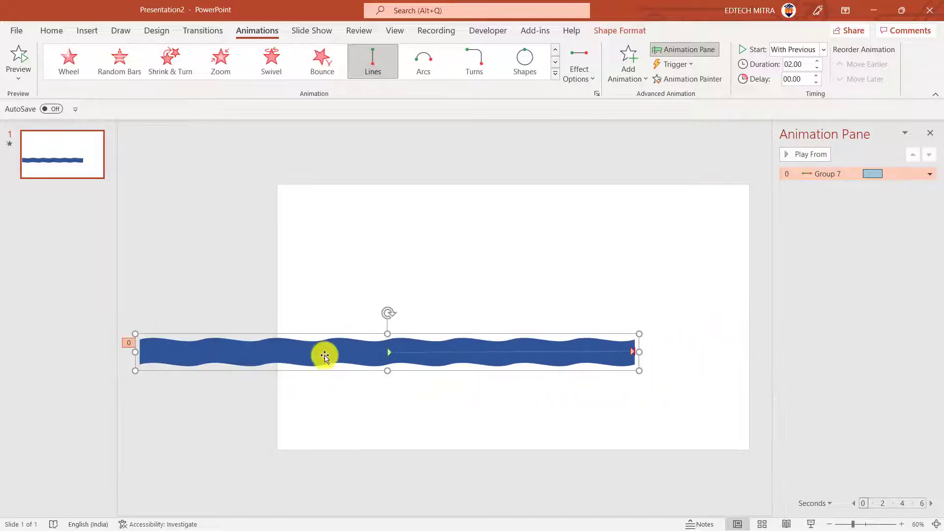
click(836, 172)
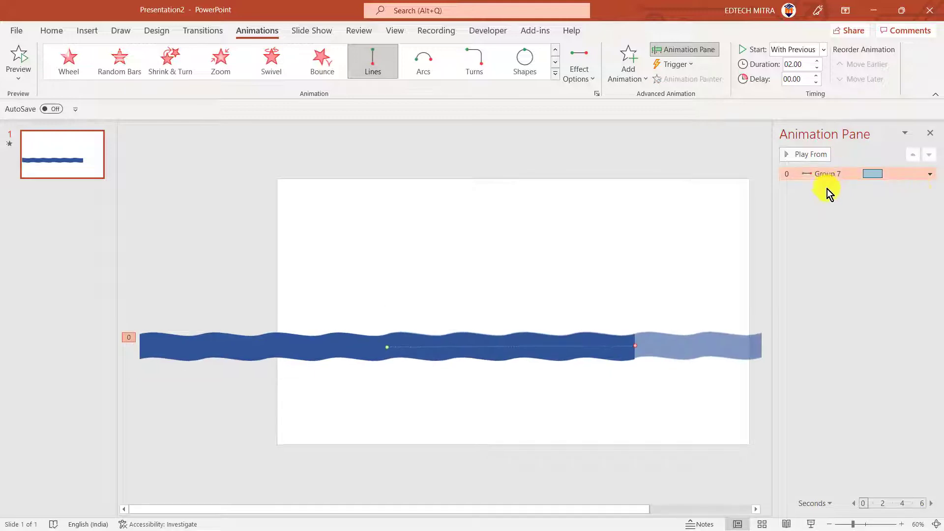
click(929, 174)
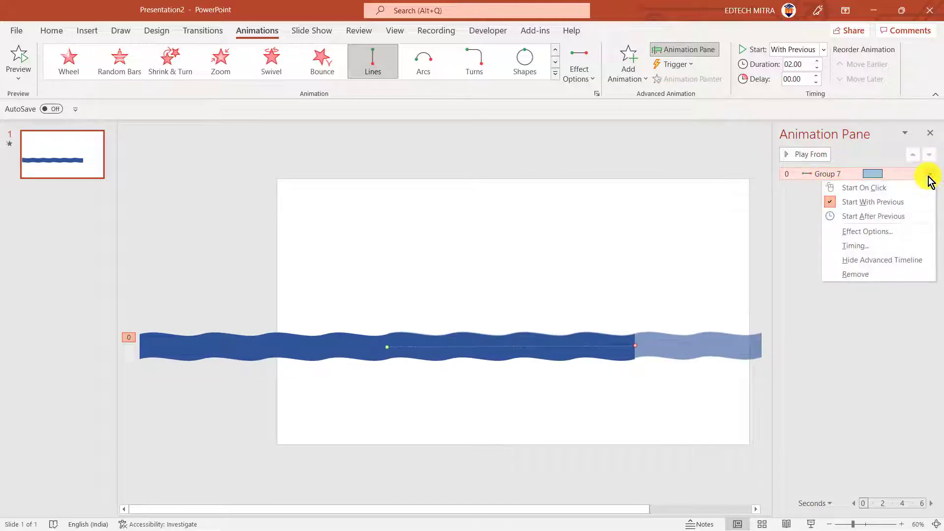
click(859, 235)
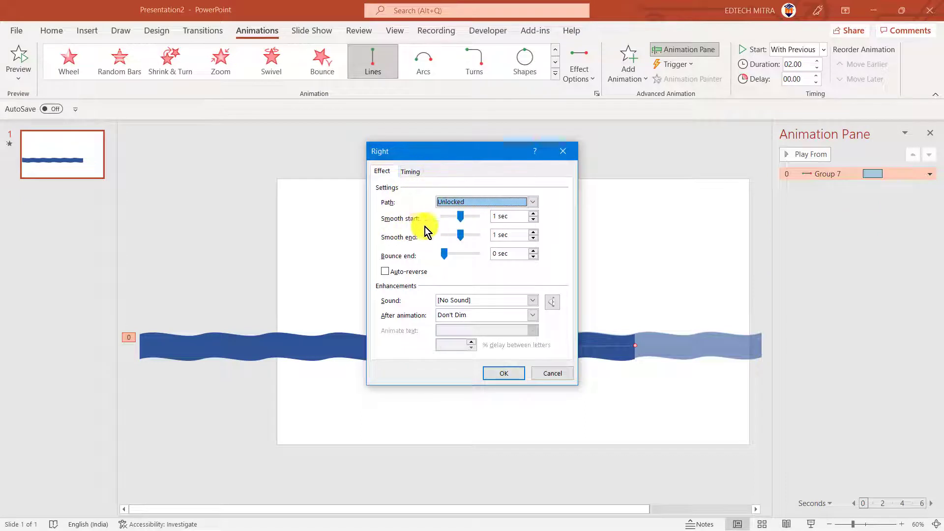
Step: Set smooth start and smooth end to 0 sec and repeat Until End of Slide
click(465, 216)
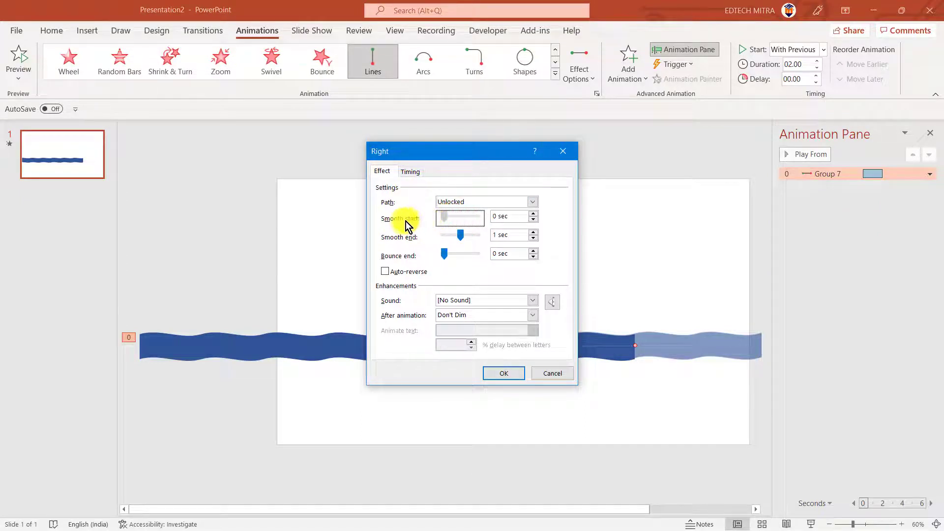
click(439, 231)
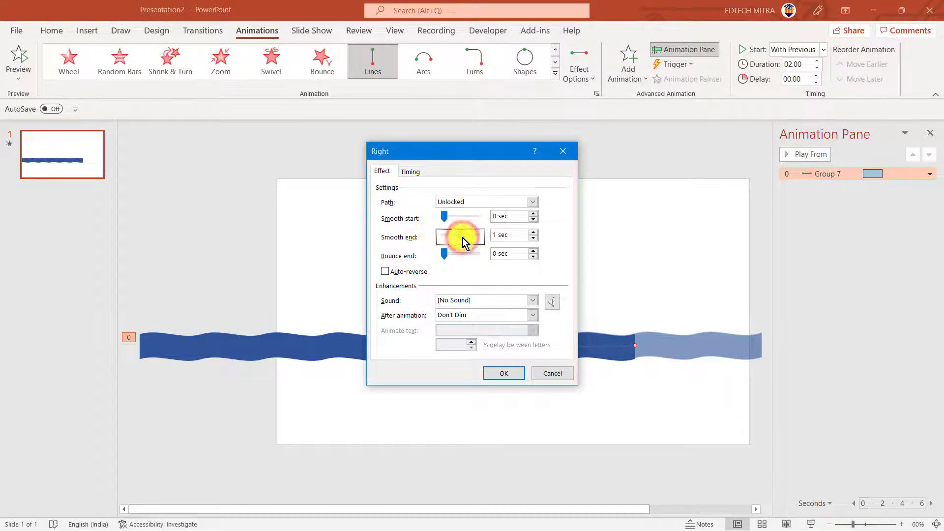
drag(462, 239, 411, 245)
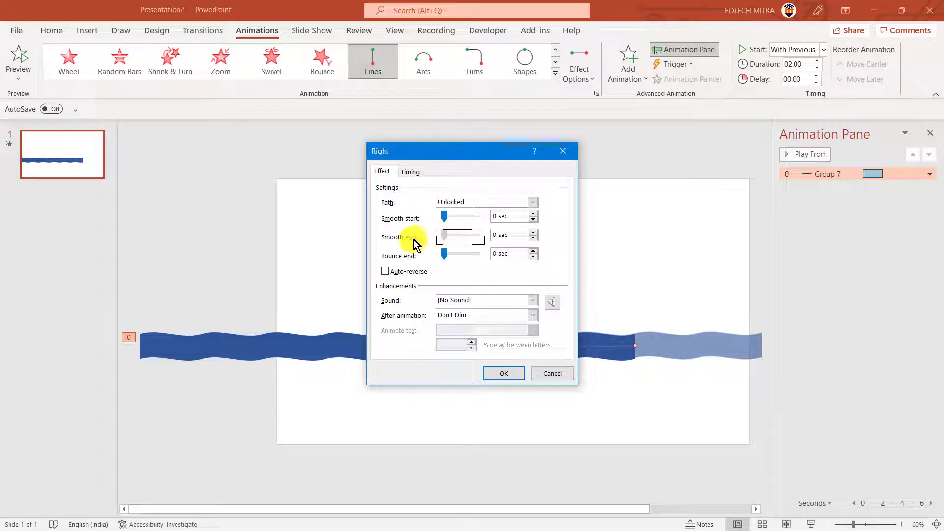
click(415, 172)
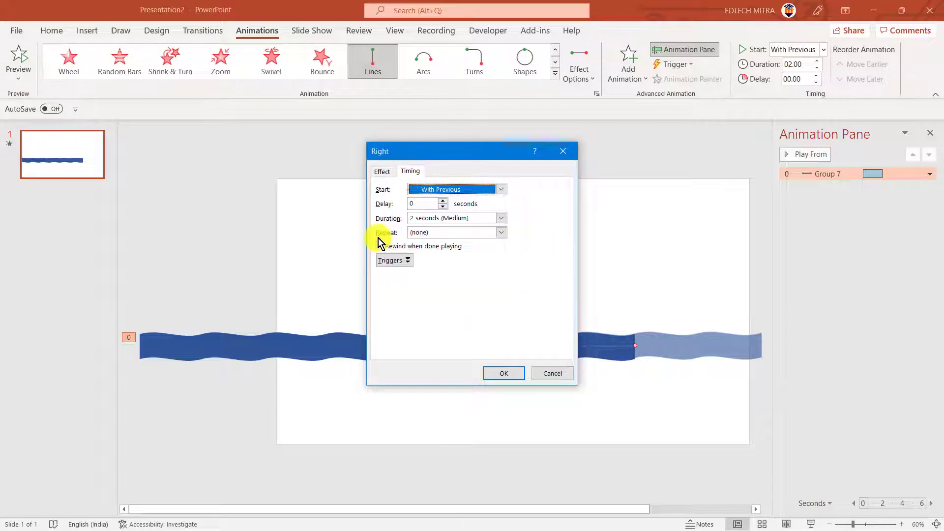
click(501, 232)
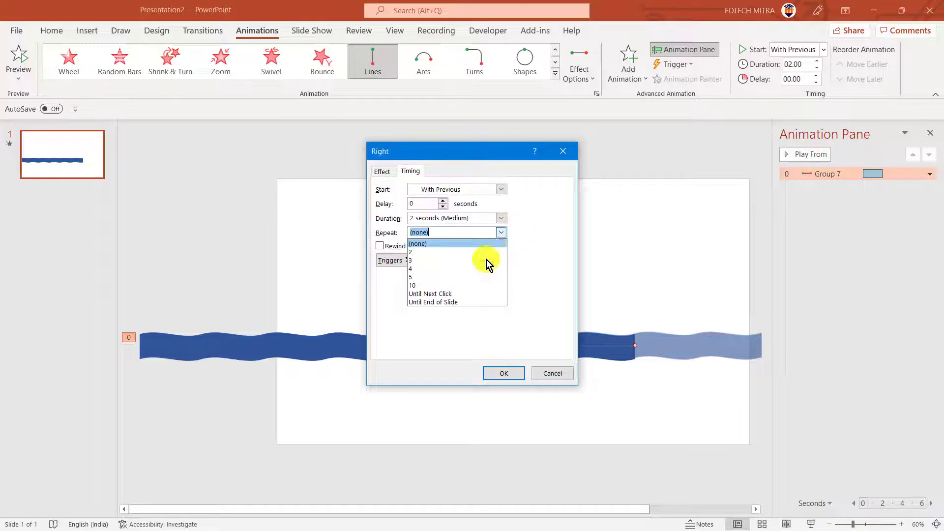
click(462, 301)
click(500, 375)
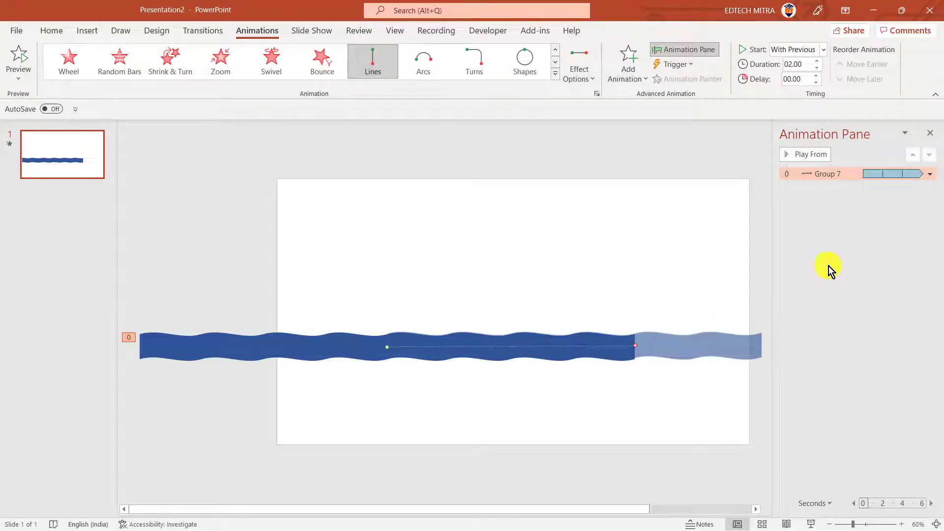
Step: Close the Animation Pane, move the wave to the left edge, and shorten its motion path
click(933, 136)
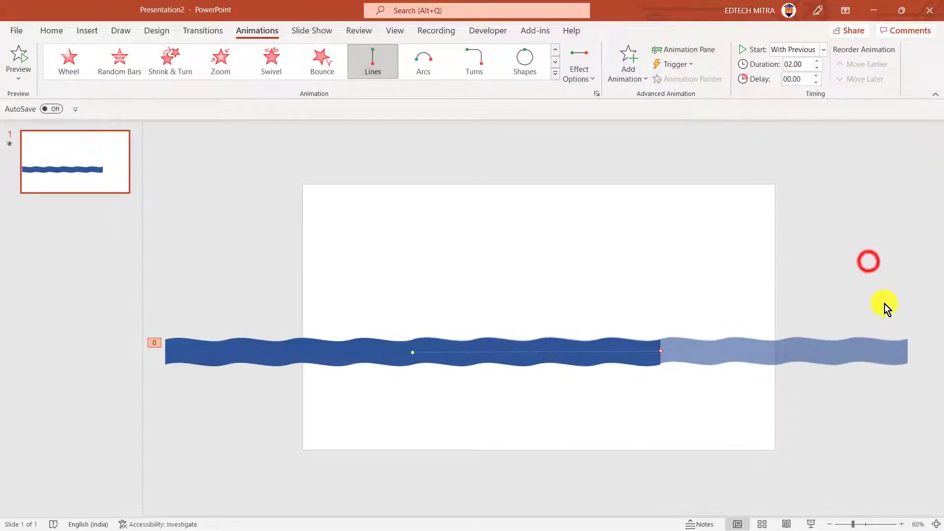
click(869, 261)
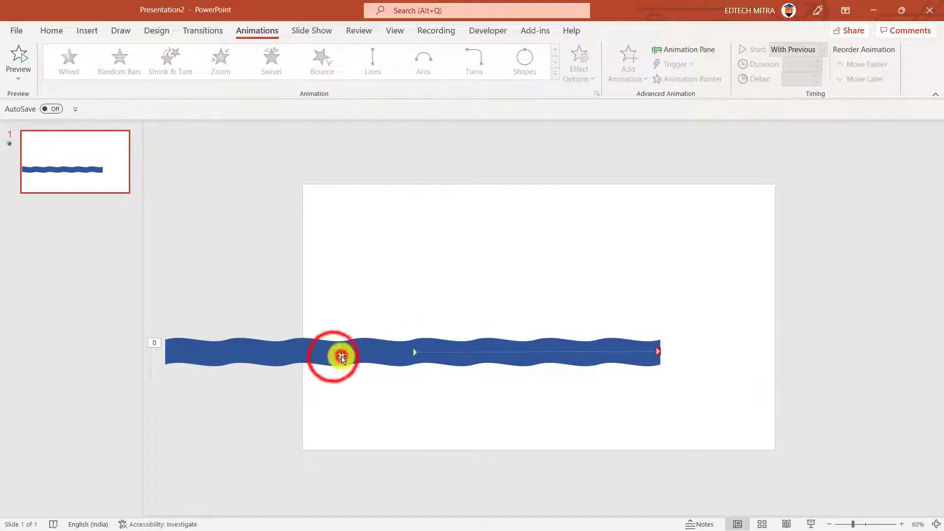
drag(342, 357, 469, 354)
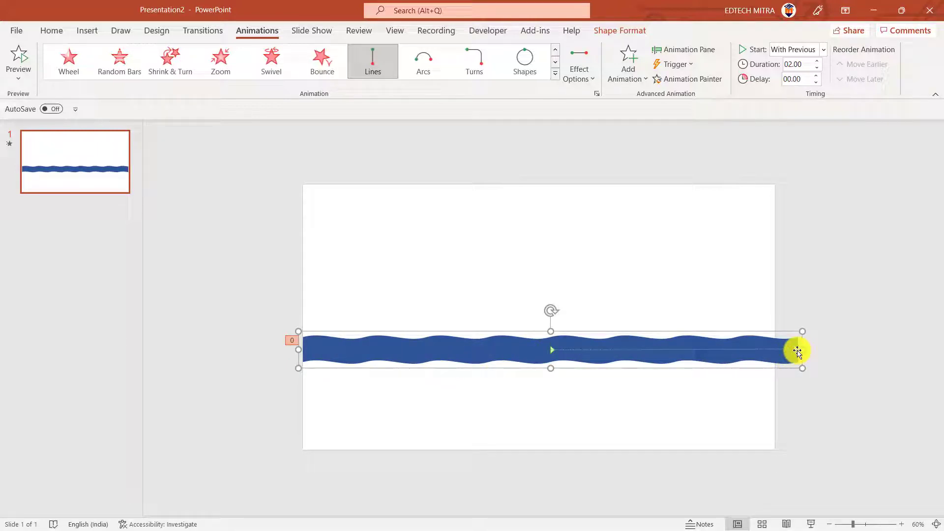
click(797, 350)
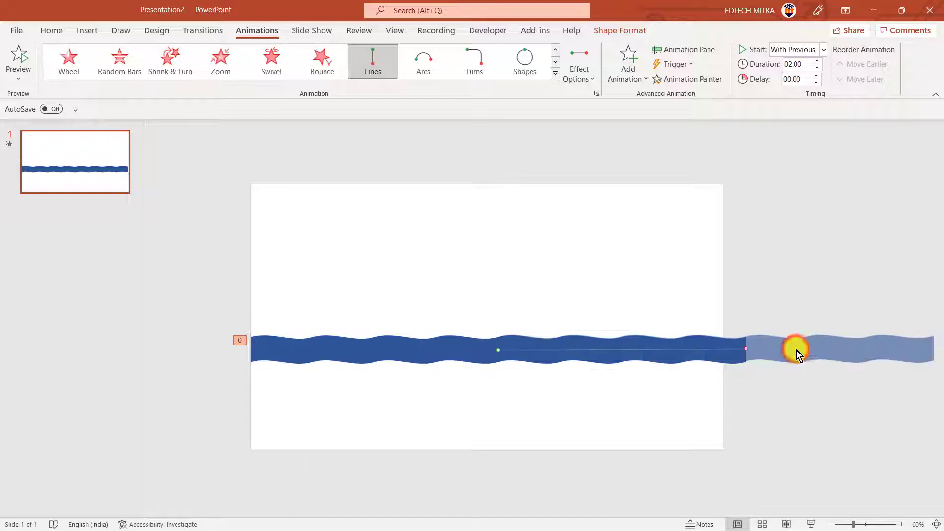
drag(682, 348, 526, 349)
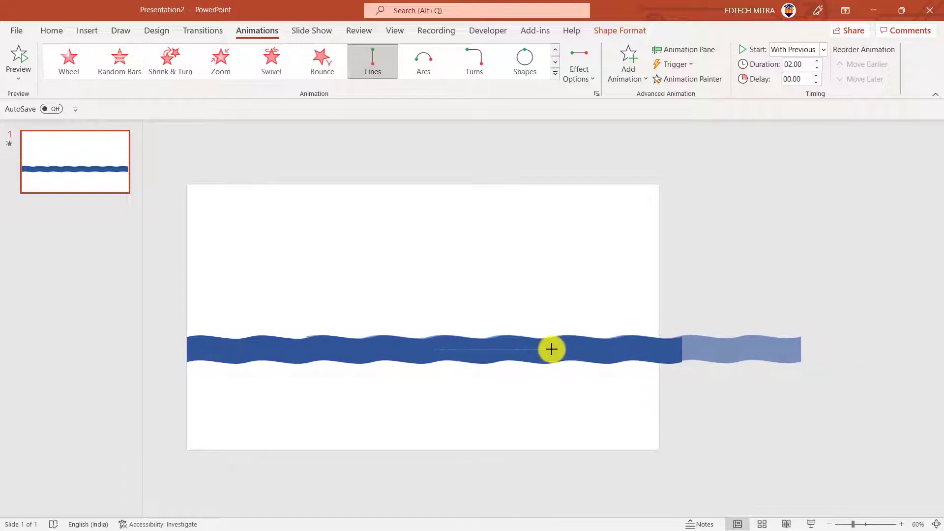
click(559, 388)
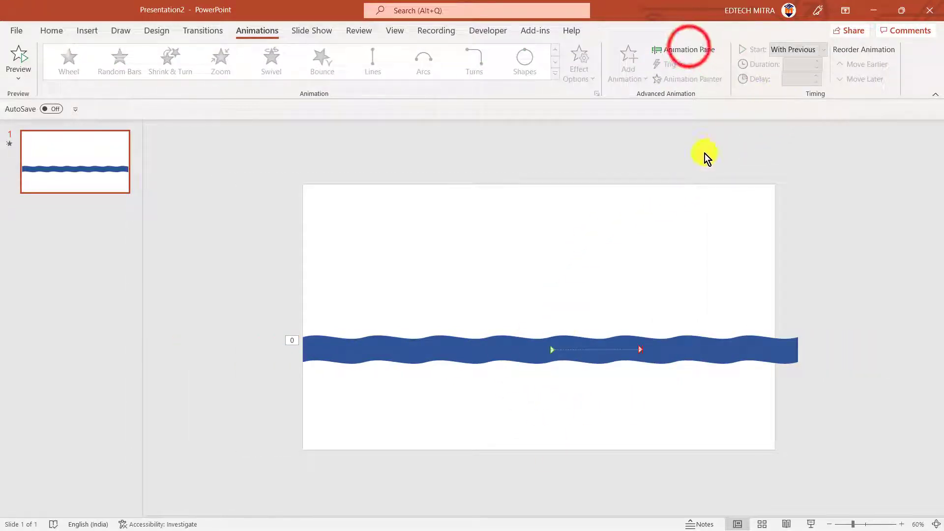
Step: Reopen the Animation Pane, preview the wave loop, and stretch the wave farther left
click(694, 52)
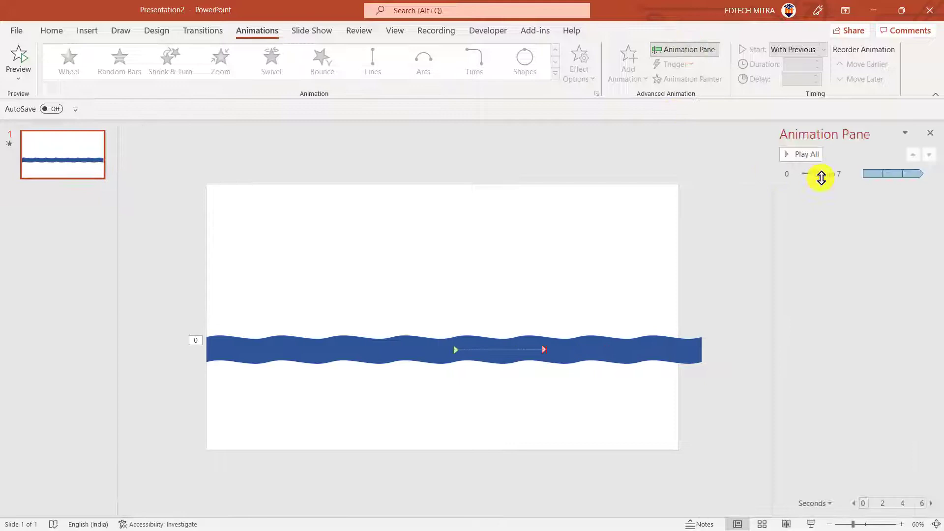
click(801, 155)
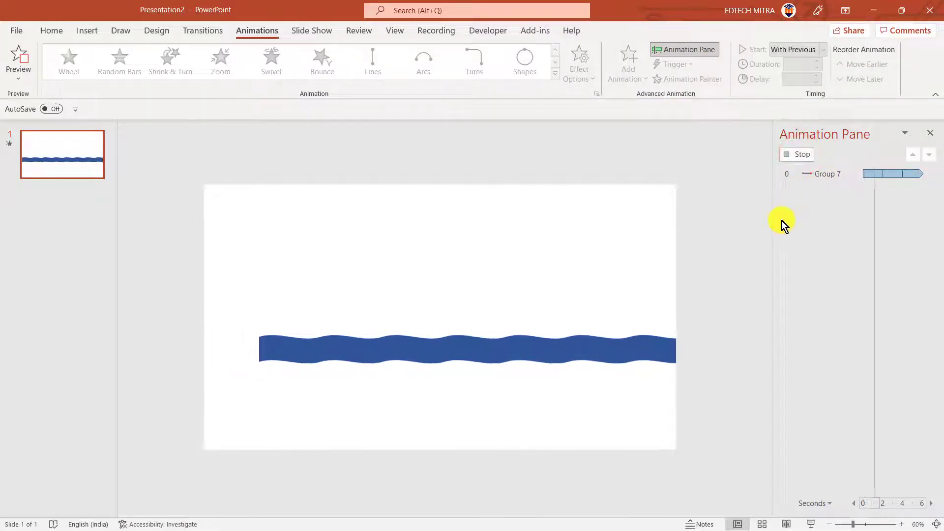
click(241, 353)
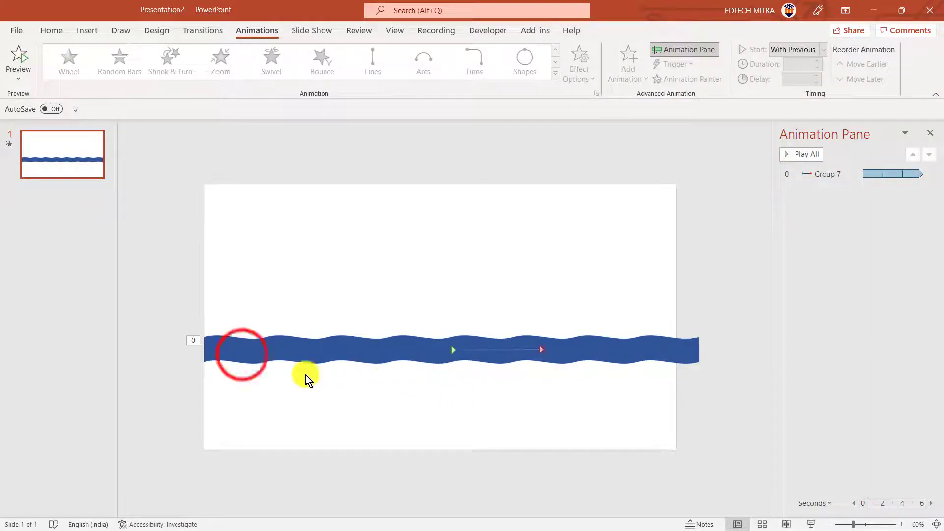
click(202, 354)
drag(199, 351, 126, 348)
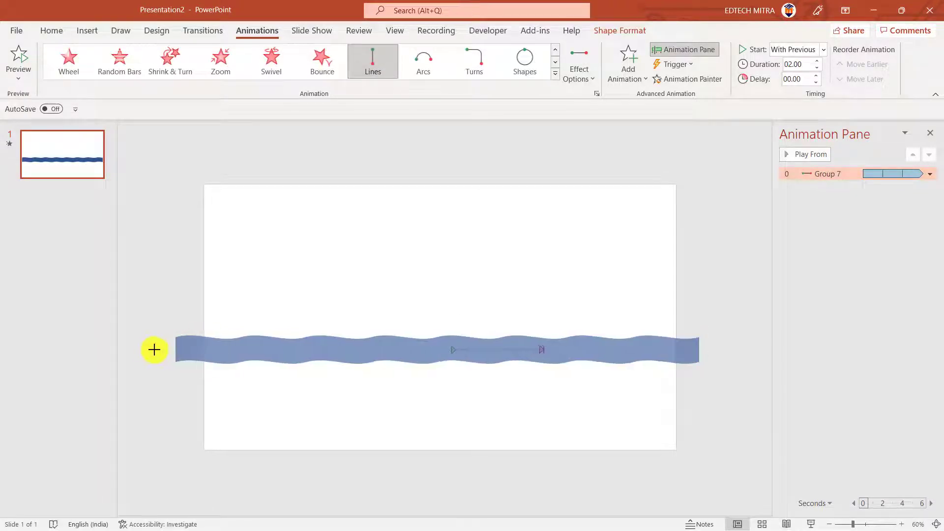
click(311, 408)
click(794, 155)
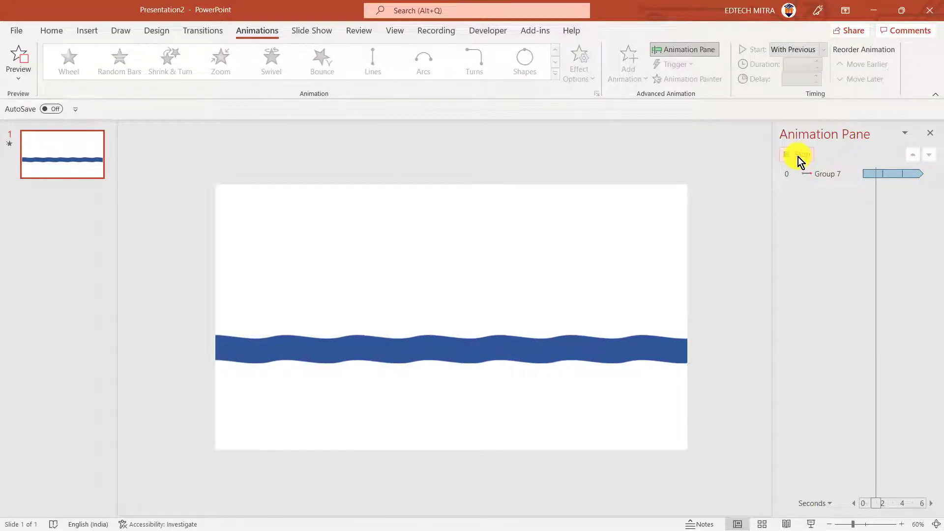
click(474, 293)
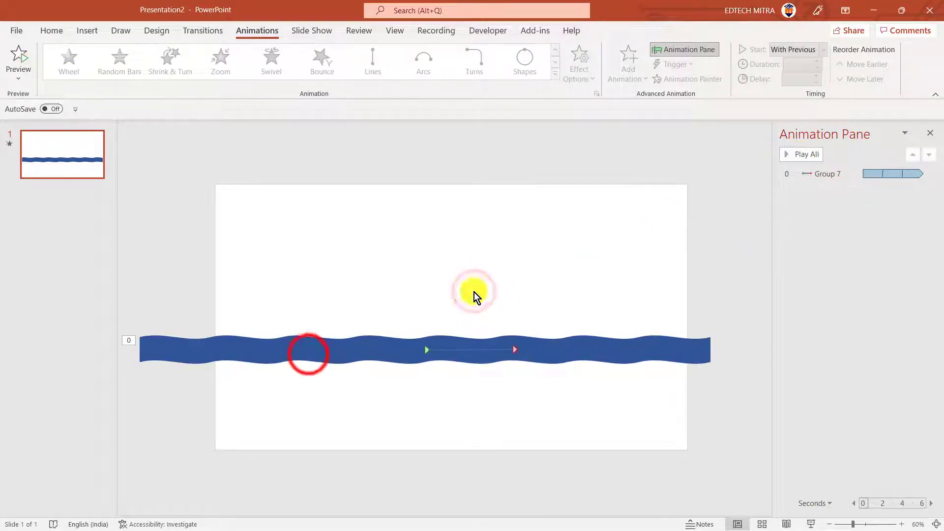
Step: Nudge the wave group slightly left and replay the looping animation preview
click(306, 353)
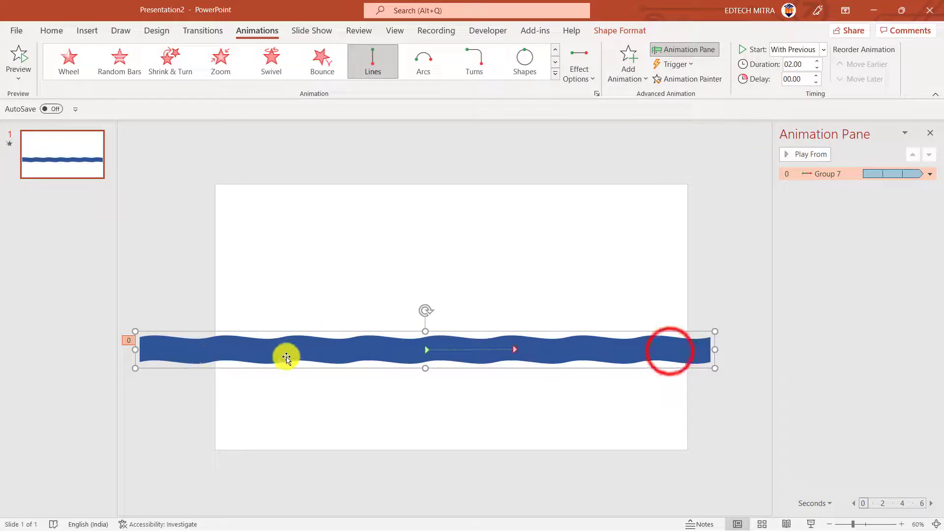
click(671, 350)
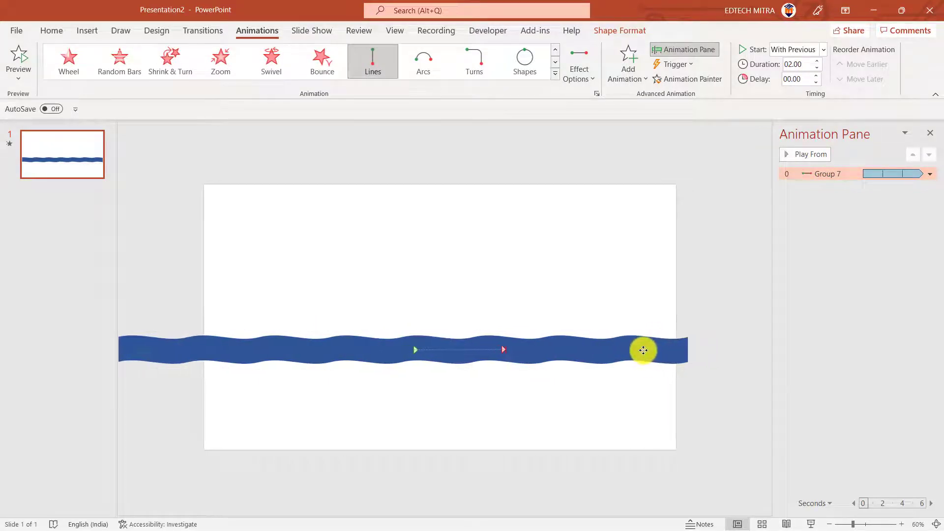
drag(651, 351, 635, 350)
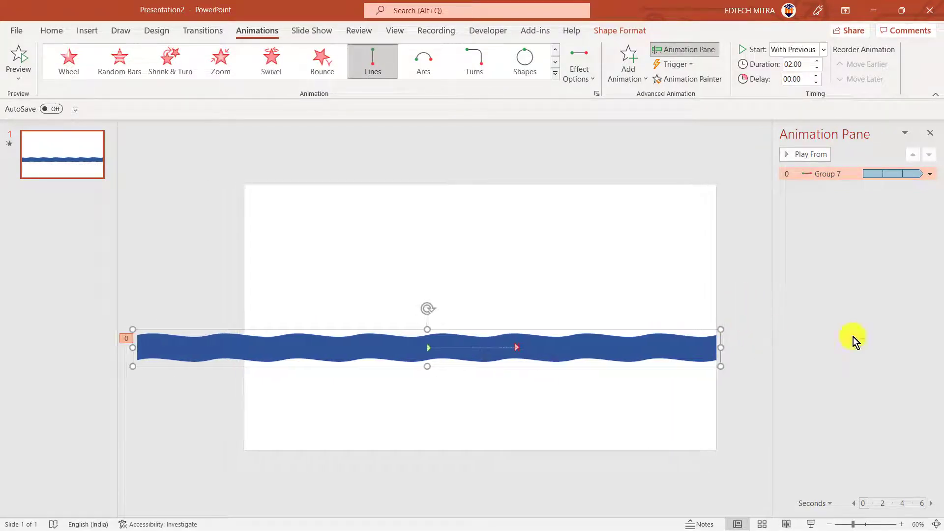
click(738, 344)
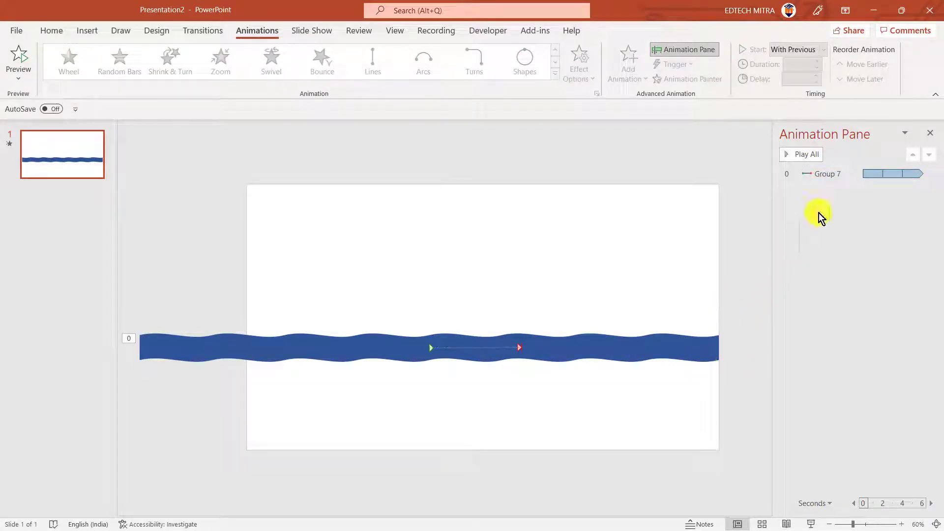
click(798, 154)
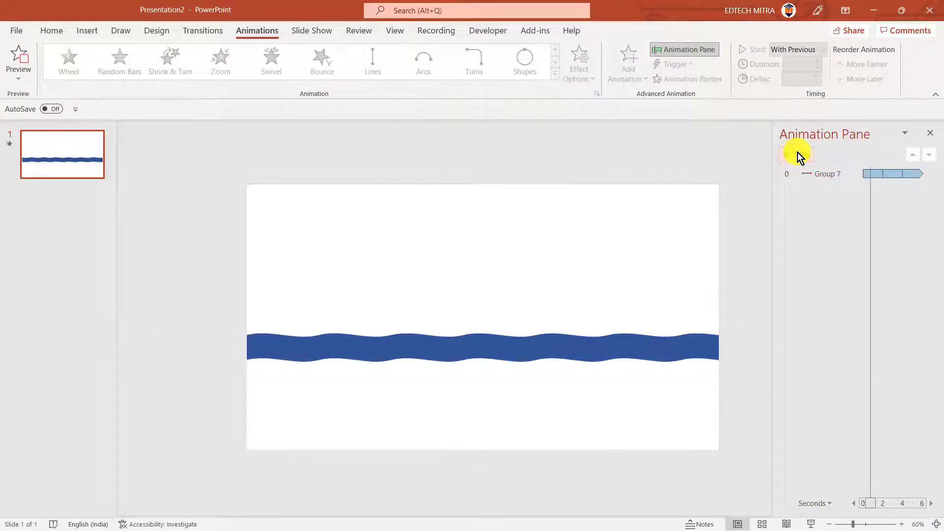
click(377, 359)
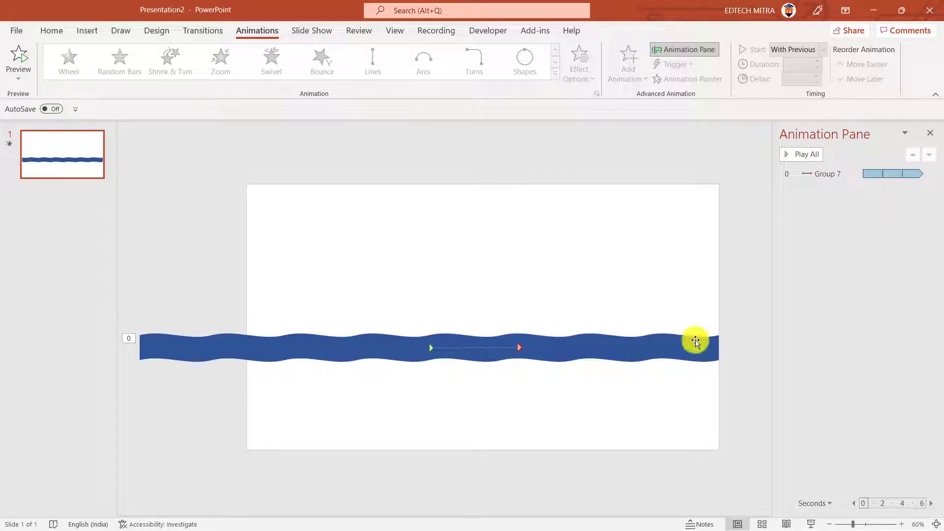
click(800, 158)
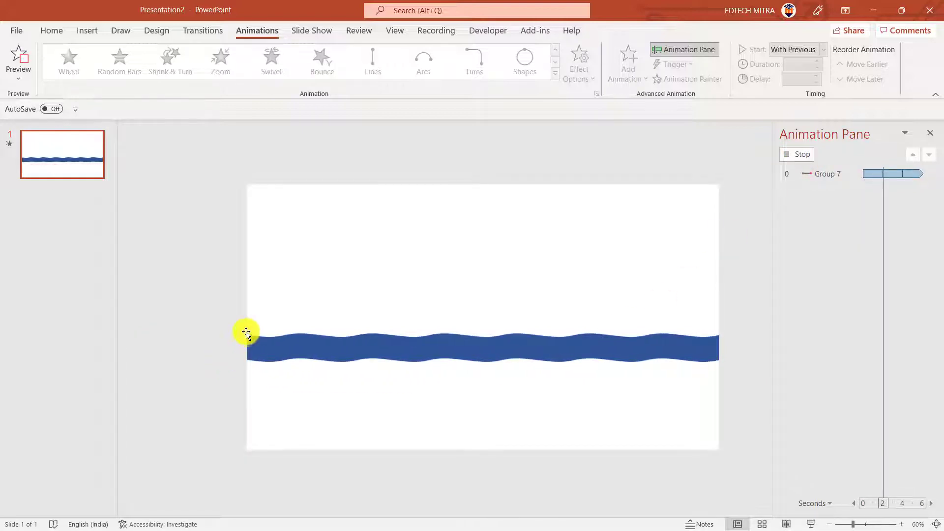
click(734, 295)
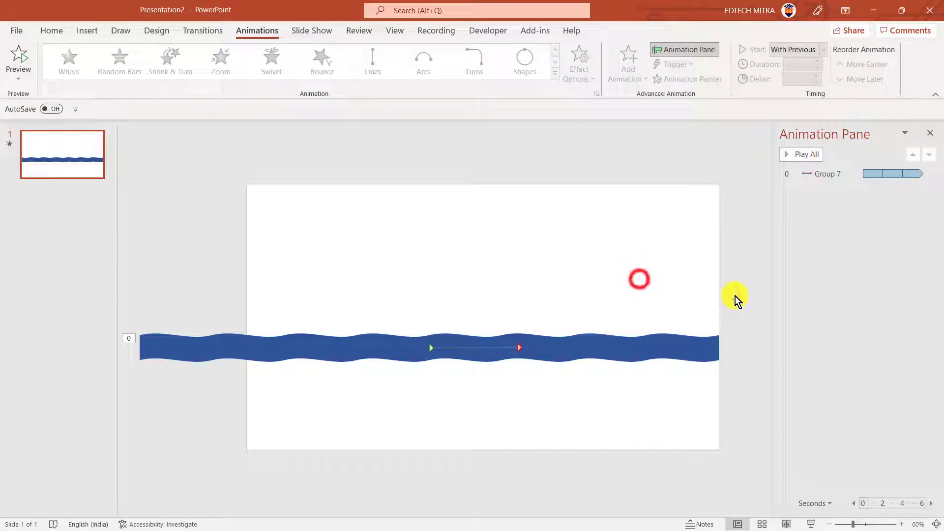
click(374, 341)
click(377, 341)
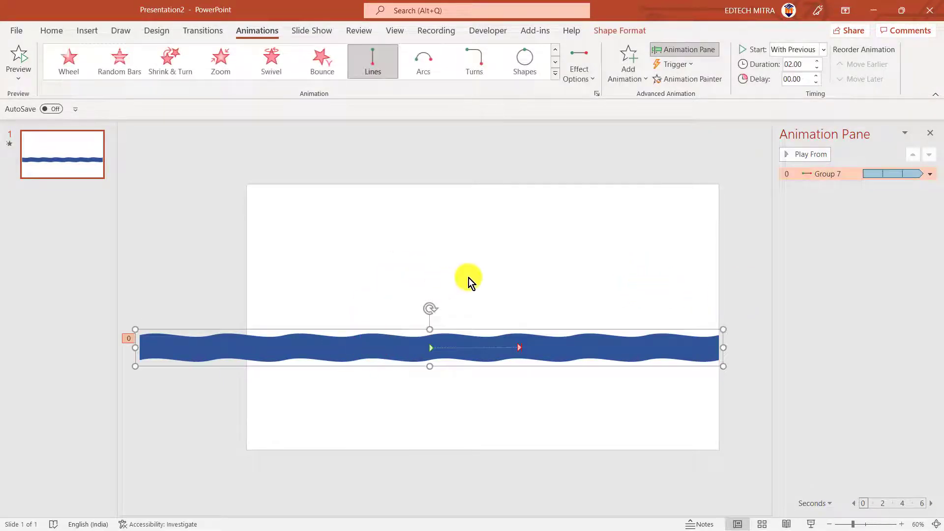
Step: Duplicate the wave, overlap the copy just below it, and fill it a lighter blue
key(ctrl+d)
click(372, 357)
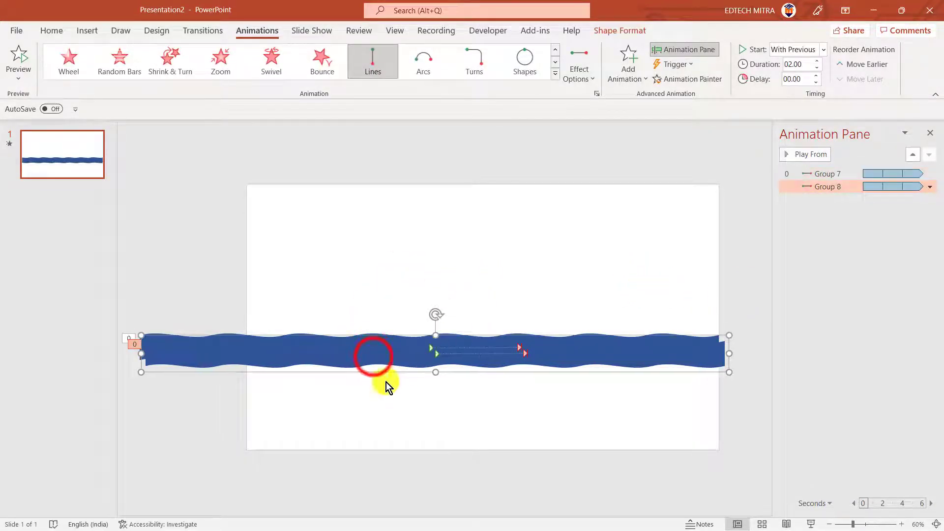
drag(374, 362, 354, 379)
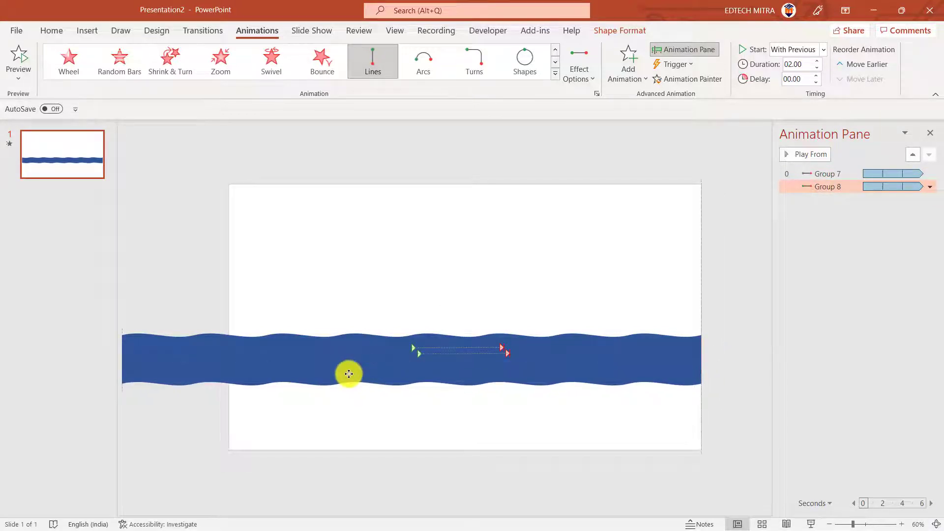
drag(354, 378, 349, 375)
click(619, 33)
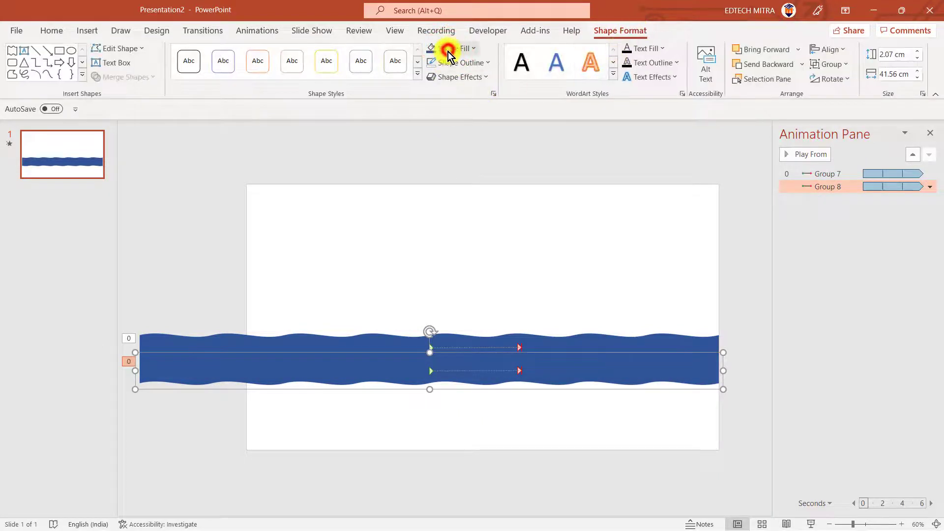
click(449, 49)
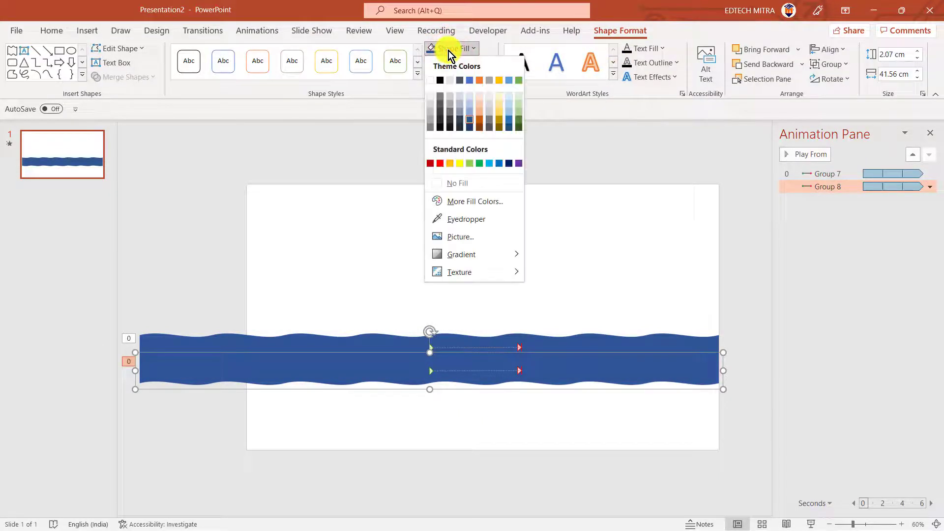
click(470, 111)
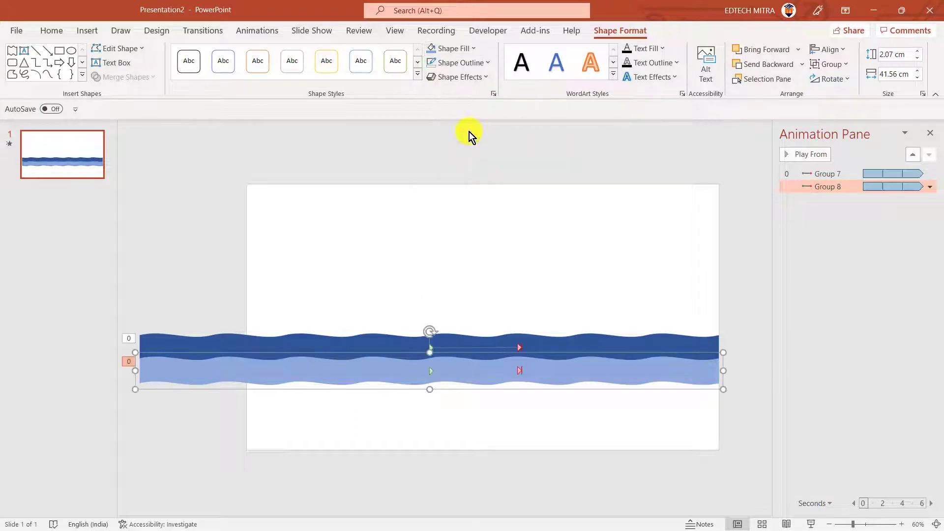
Step: Duplicate the light blue wave and fill the new copy dark blue
key(ctrl+d)
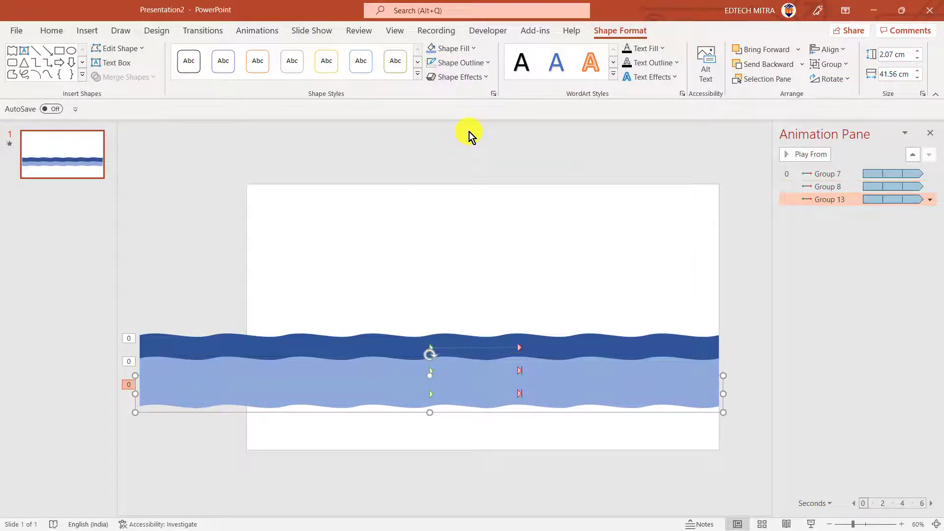
click(468, 48)
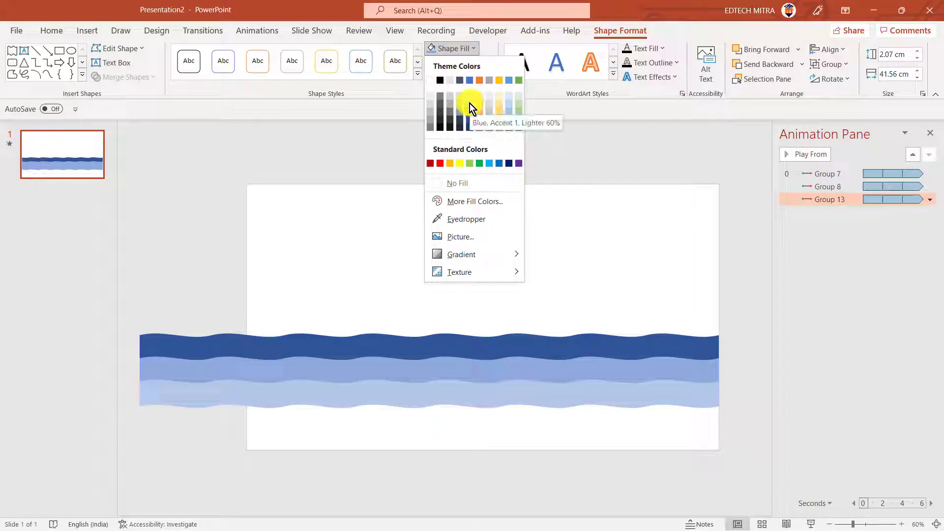
click(469, 128)
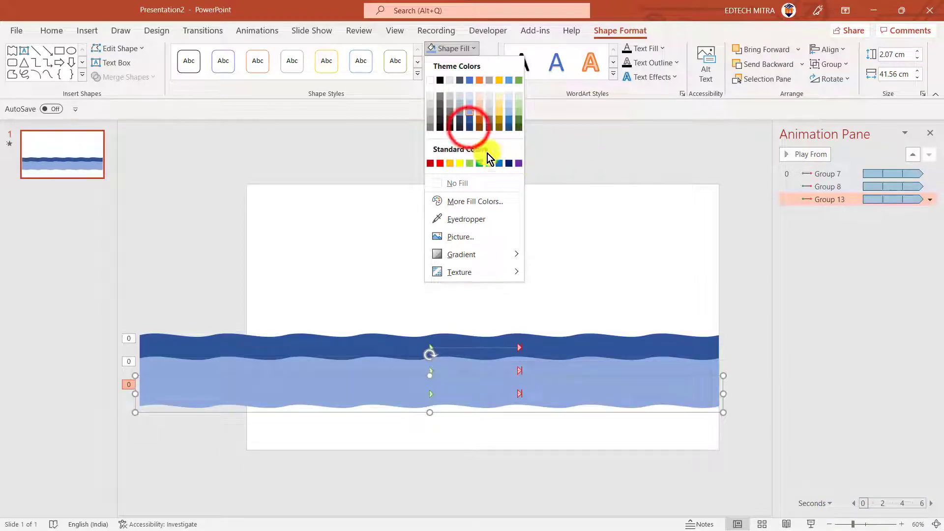
click(469, 129)
click(449, 229)
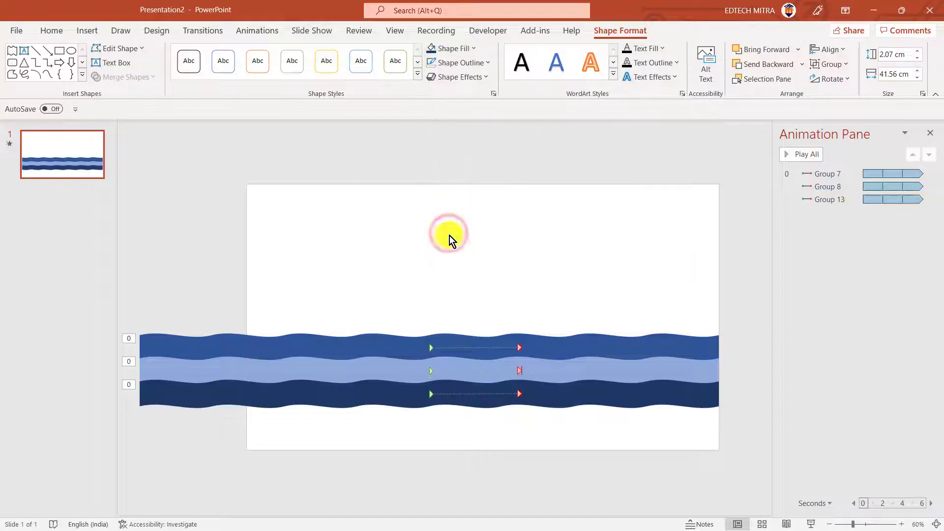
click(589, 400)
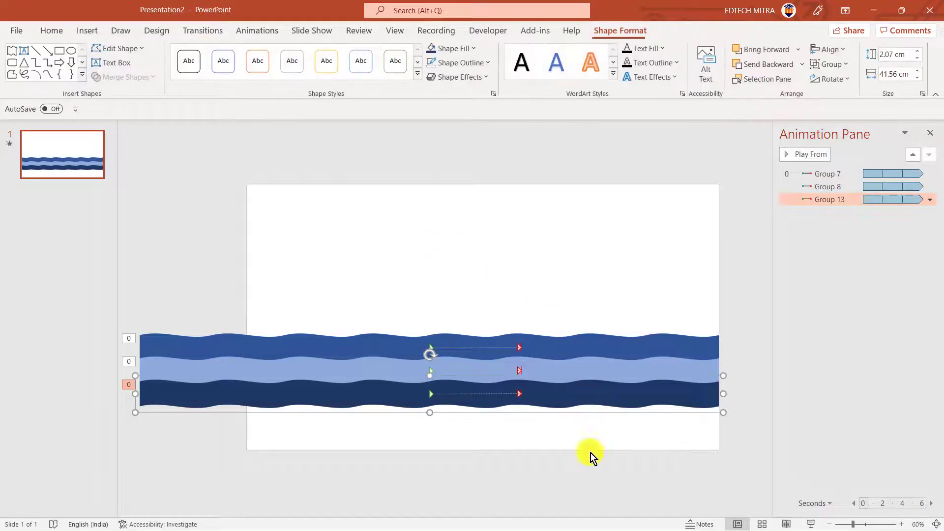
Step: Add a fourth medium blue wave below the dark one and close the Animation Pane
key(ctrl+d)
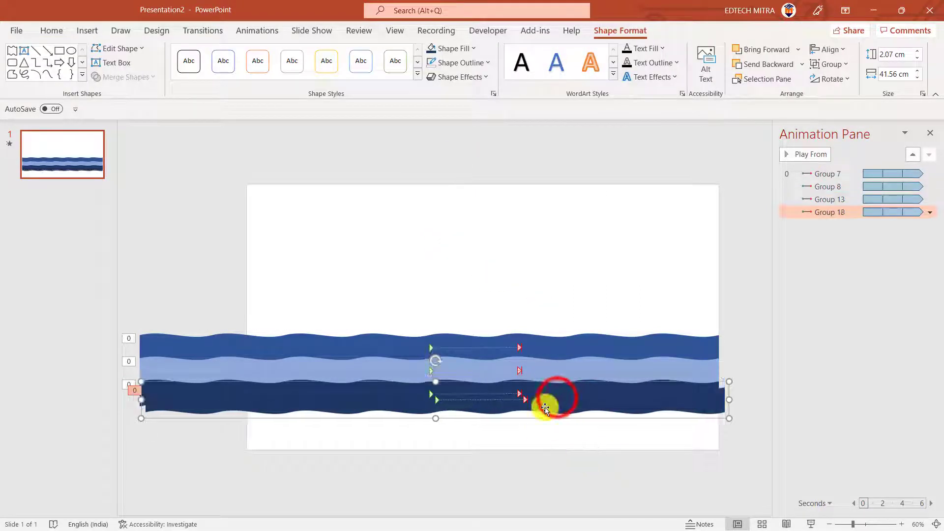
mouse_move(553, 398)
mouse_down()
mouse_move(556, 409)
mouse_move(517, 415)
mouse_up()
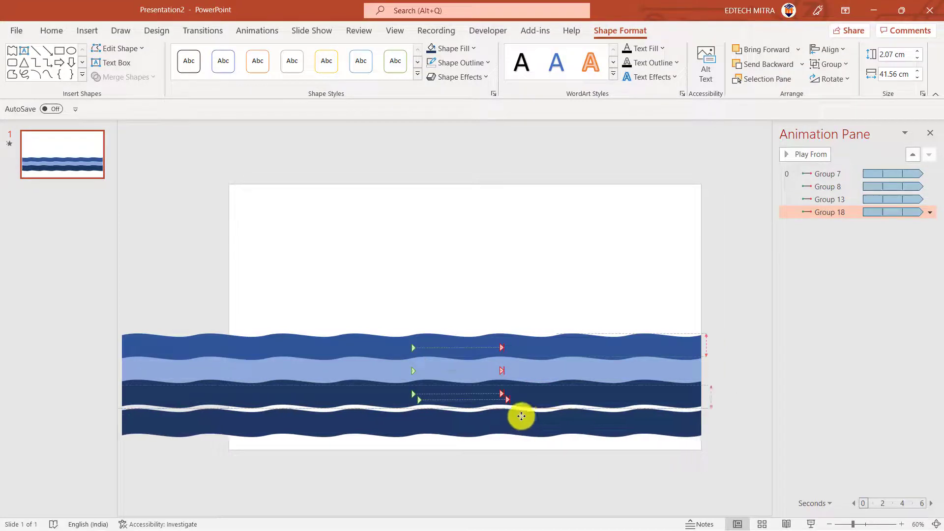
click(453, 47)
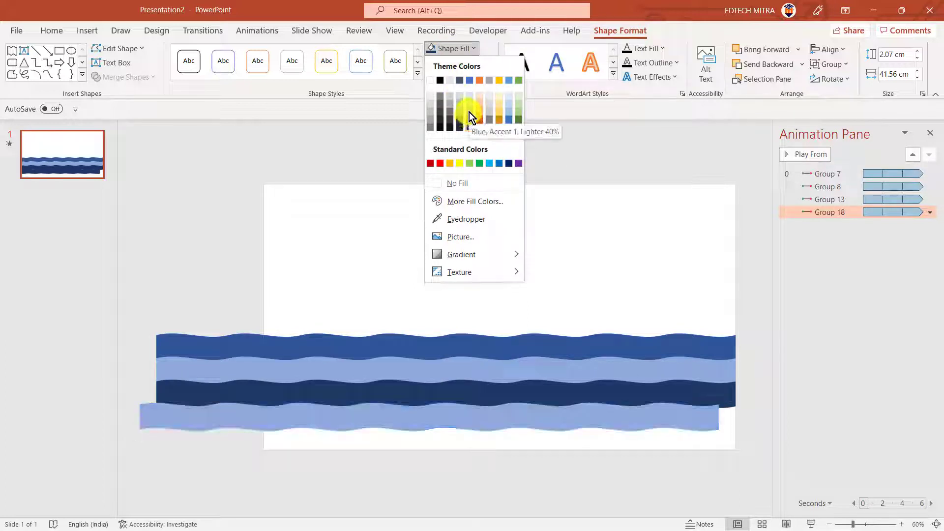
click(471, 119)
click(500, 219)
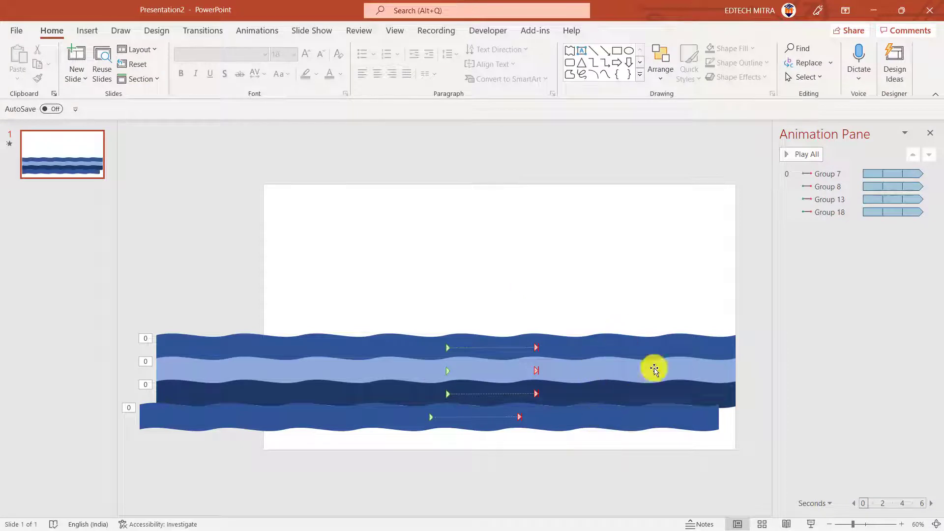
click(935, 138)
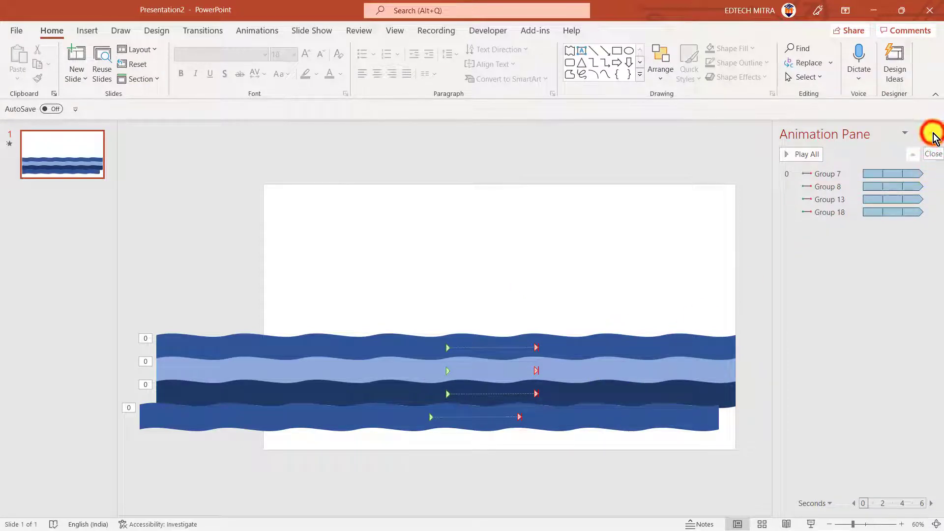
Step: Close the Animation Pane and centre the four wave bands on each other
click(842, 464)
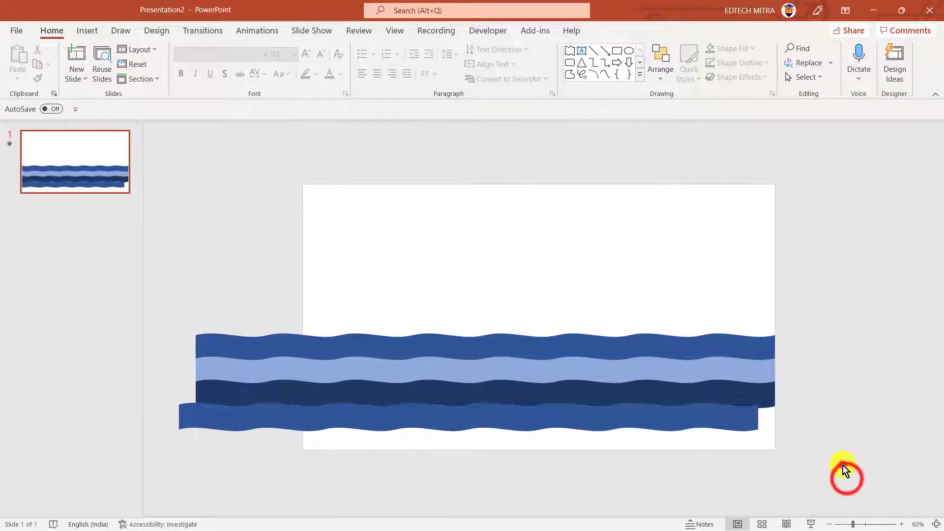
drag(848, 480, 105, 276)
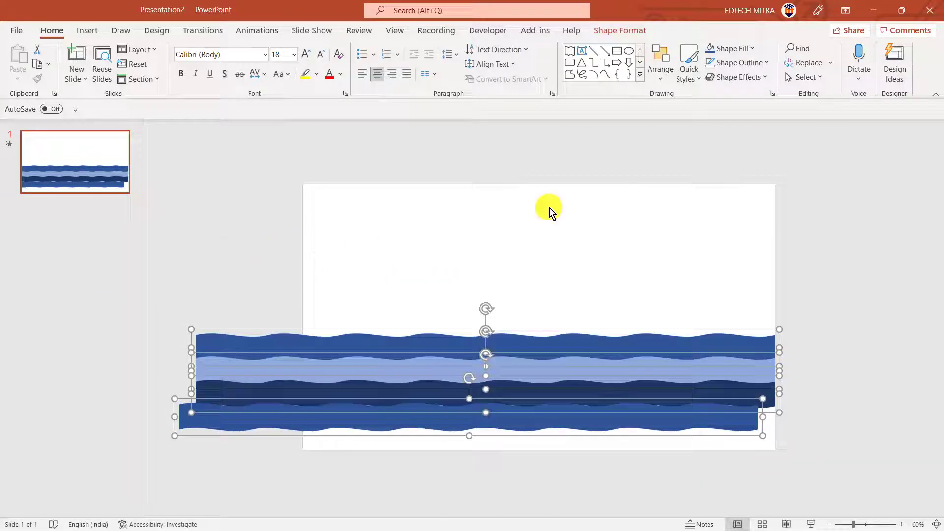
click(663, 78)
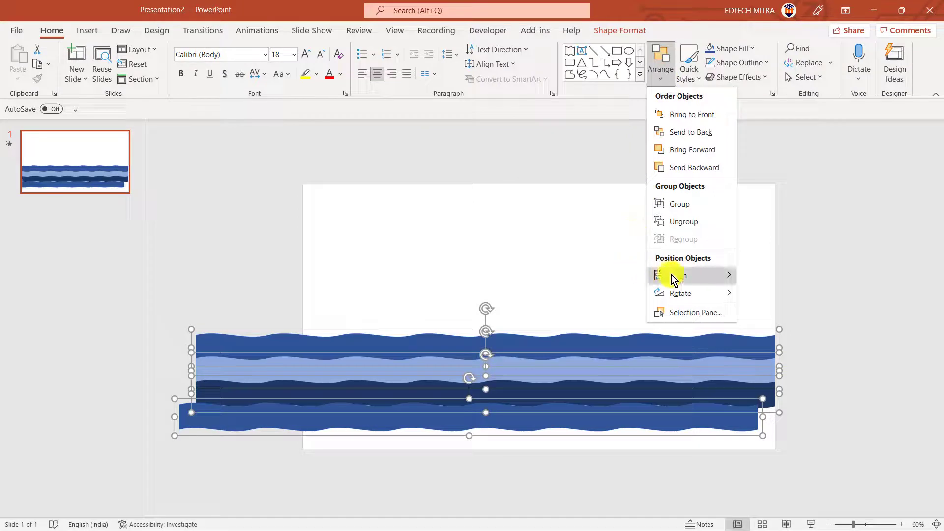
click(672, 276)
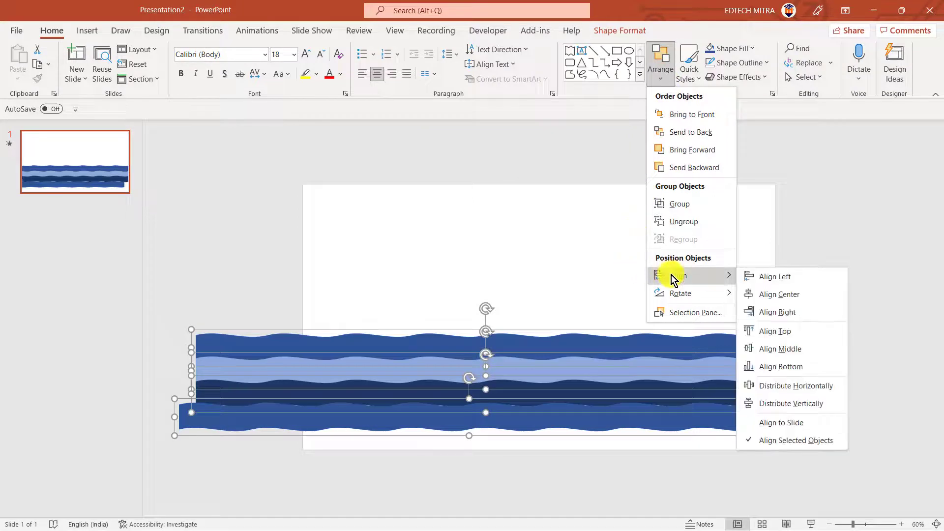
click(768, 297)
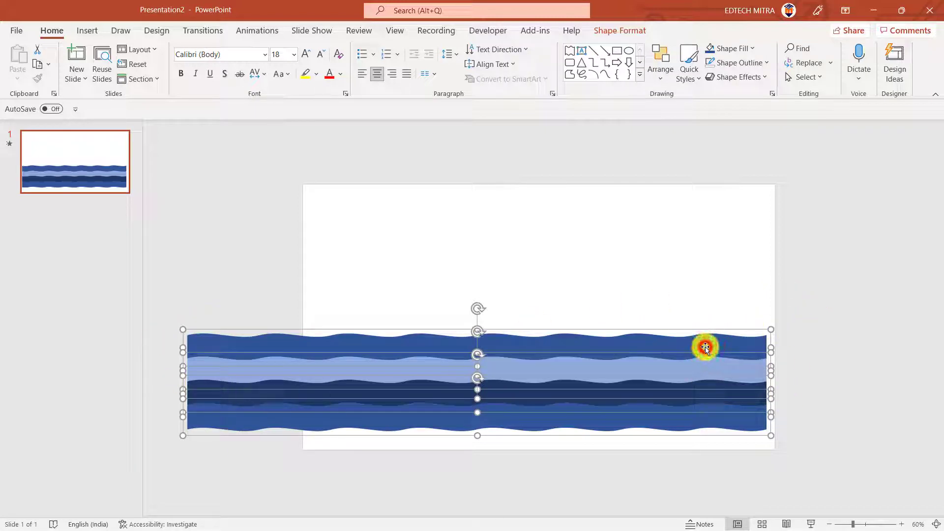
drag(706, 348, 714, 347)
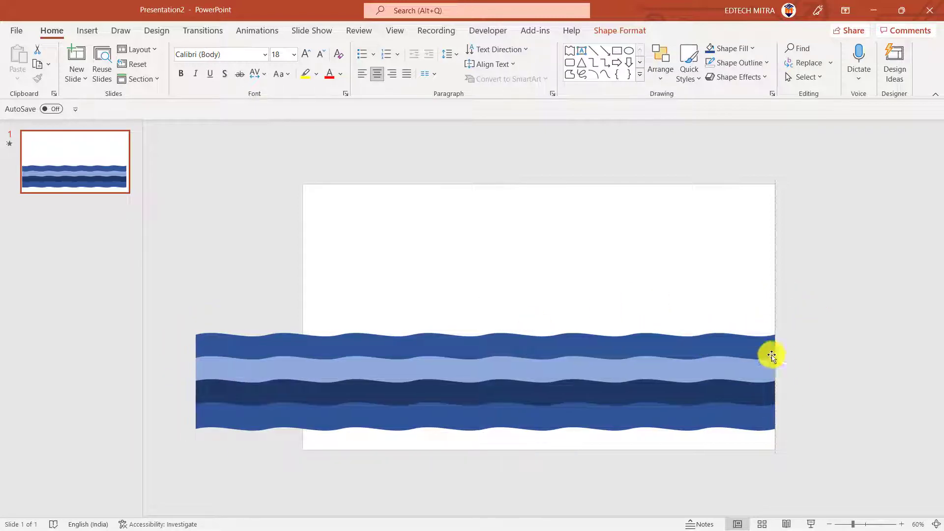
Step: Move the wave bands down to the slide's bottom edge and start the slide show
click(822, 229)
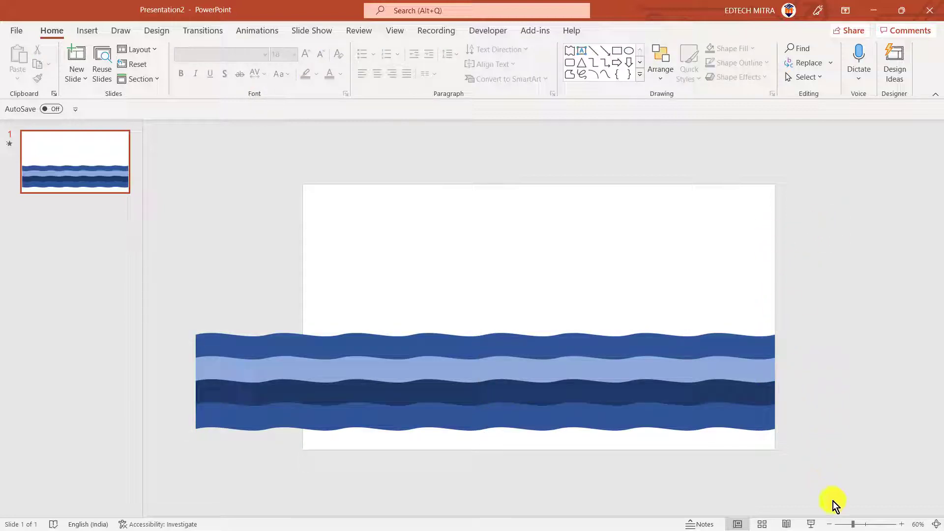
drag(834, 446, 108, 246)
click(437, 346)
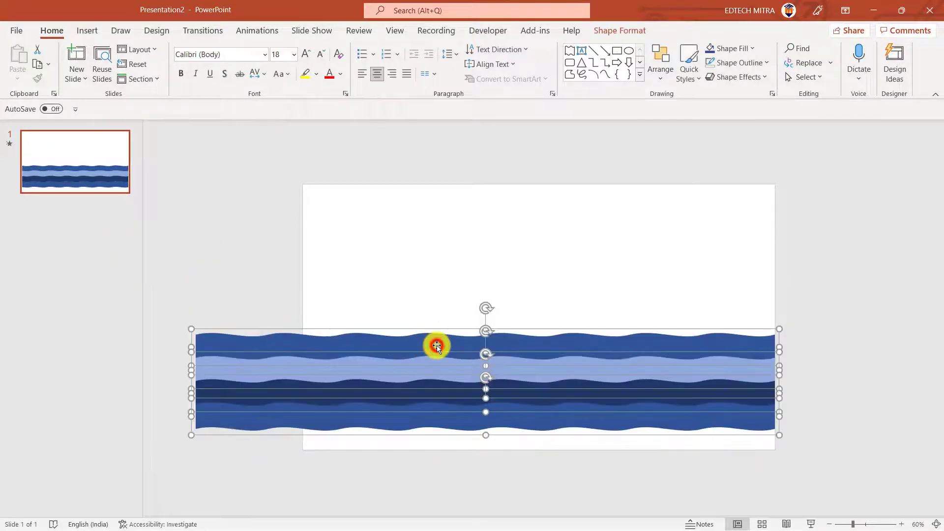
drag(436, 348, 429, 369)
click(512, 276)
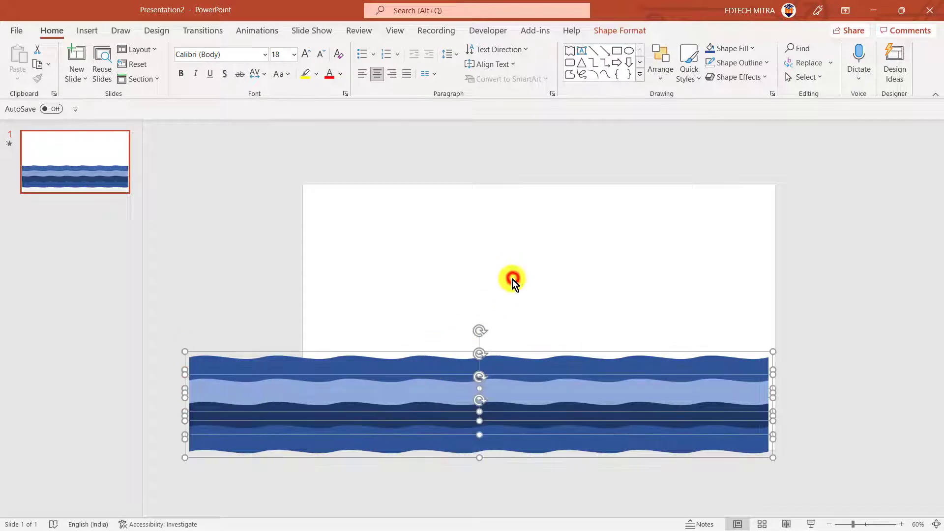
click(808, 524)
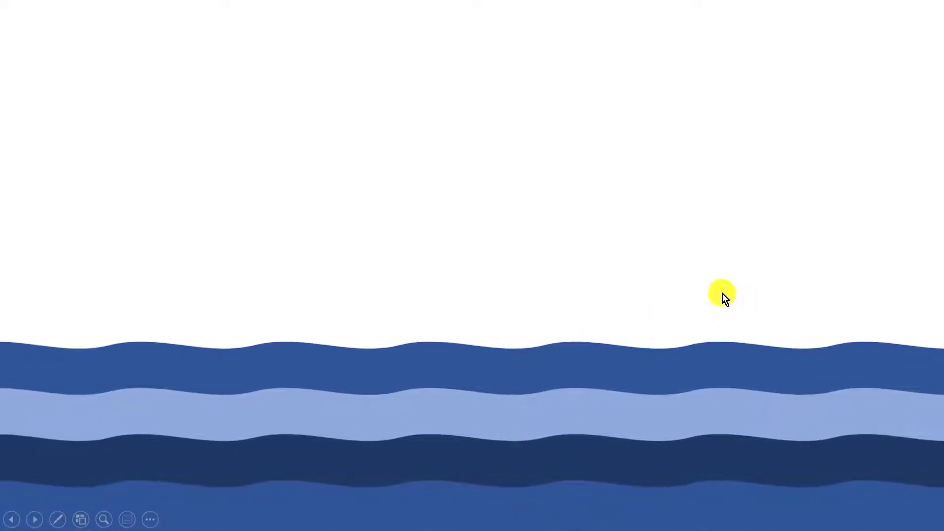
click(606, 297)
click(606, 298)
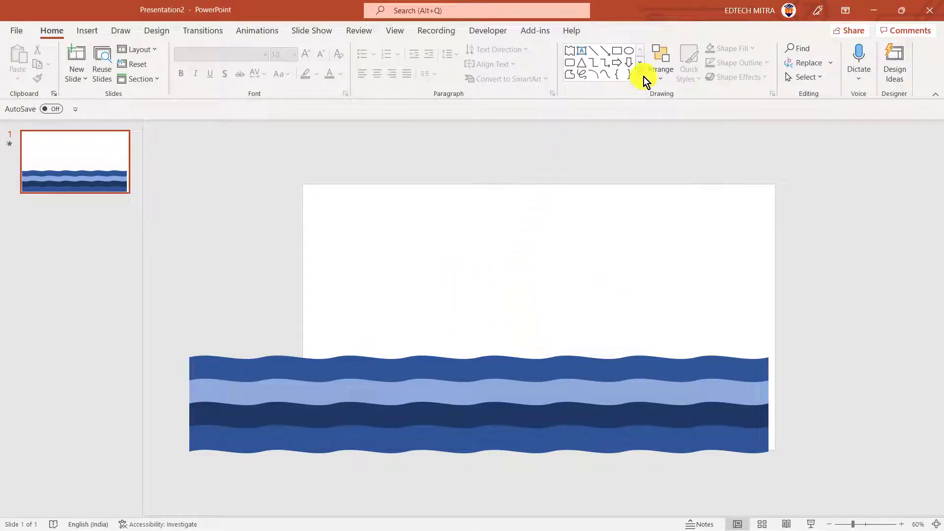
Step: Draw a trapezoid from the Shapes gallery above the waves
click(92, 30)
click(93, 27)
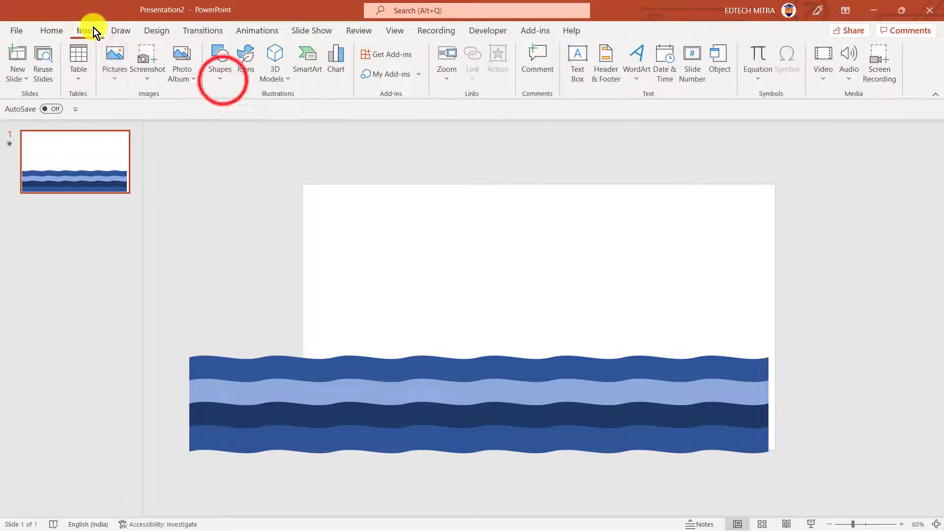
click(224, 82)
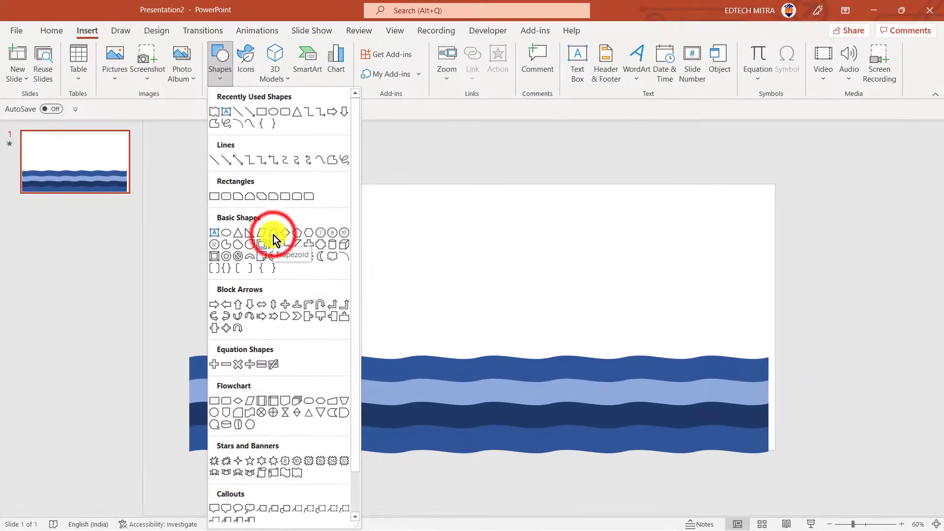
click(273, 235)
mouse_move(442, 274)
mouse_down()
mouse_move(521, 302)
mouse_move(579, 346)
mouse_move(598, 334)
mouse_up()
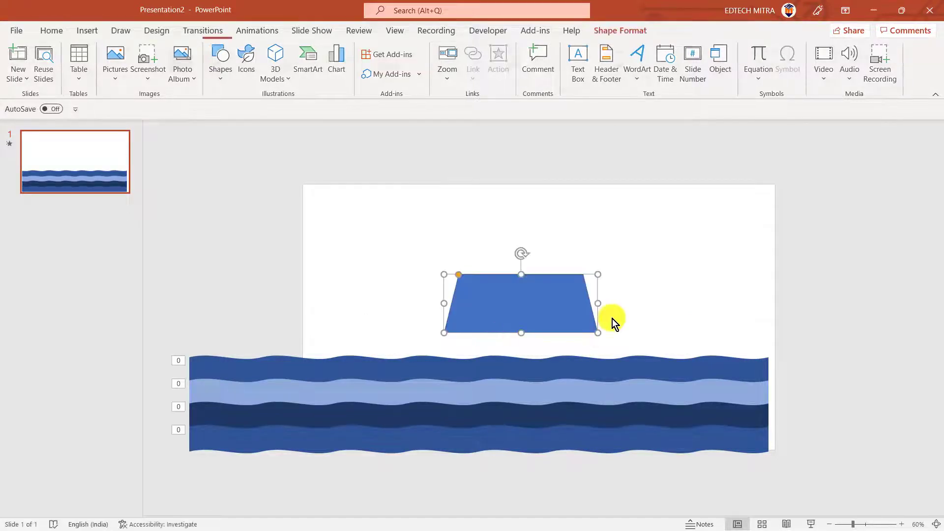
Step: Narrow the trapezoid's top, flip it vertically, and lower it onto the waves
click(458, 279)
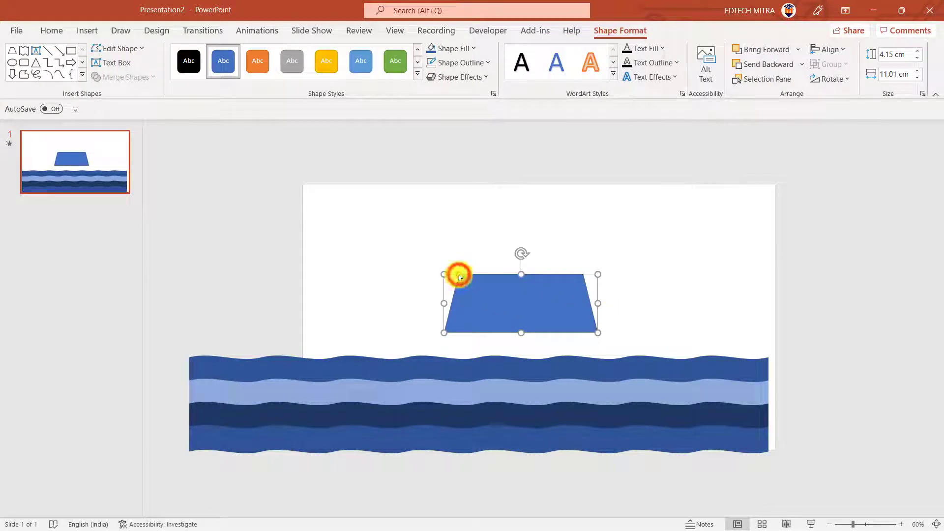
drag(459, 277, 495, 276)
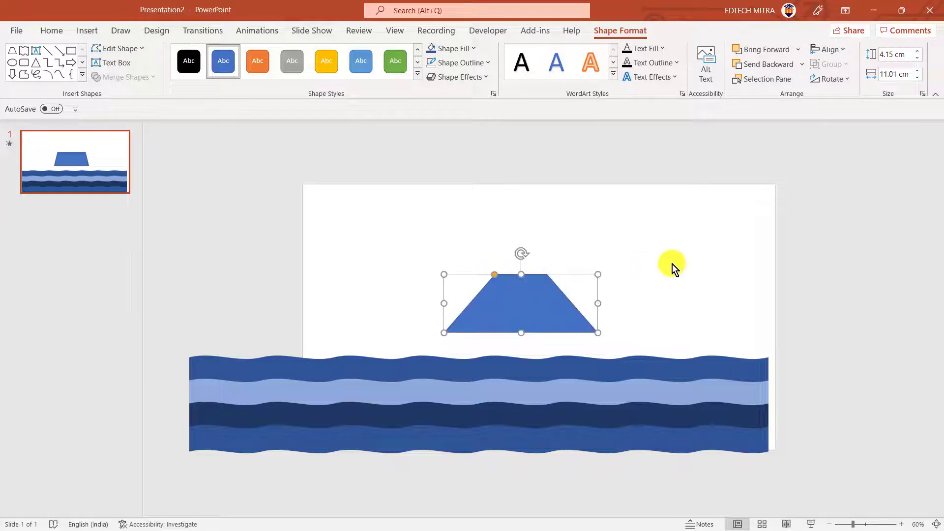
click(842, 81)
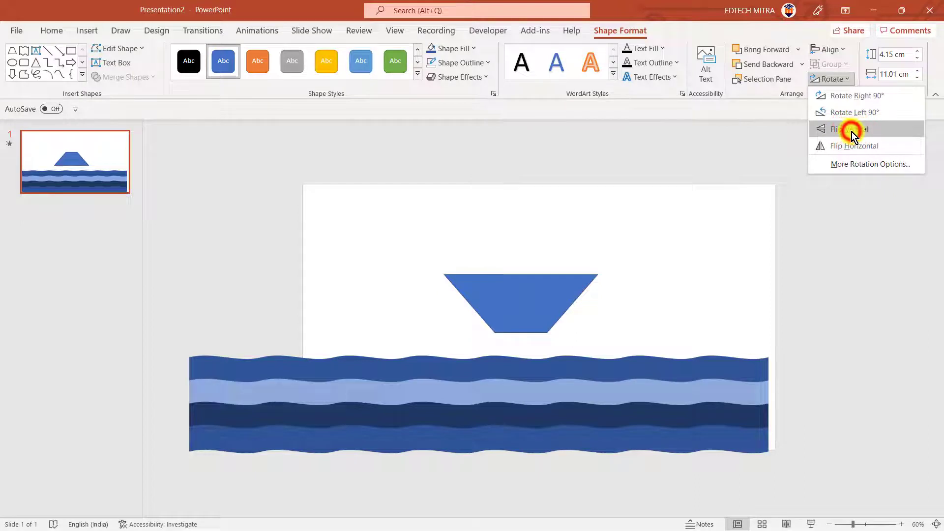
click(852, 129)
drag(544, 295, 544, 327)
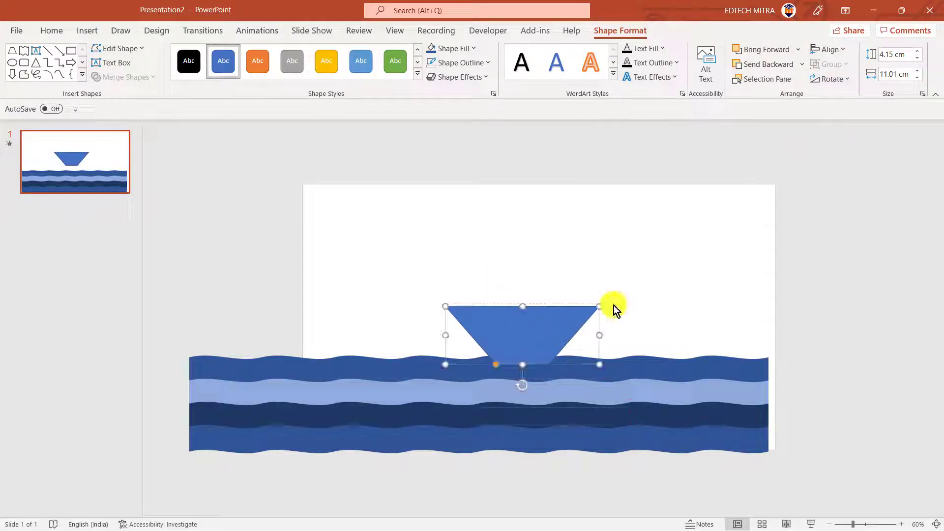
Step: Draw a right-triangle sail above the hull
click(638, 294)
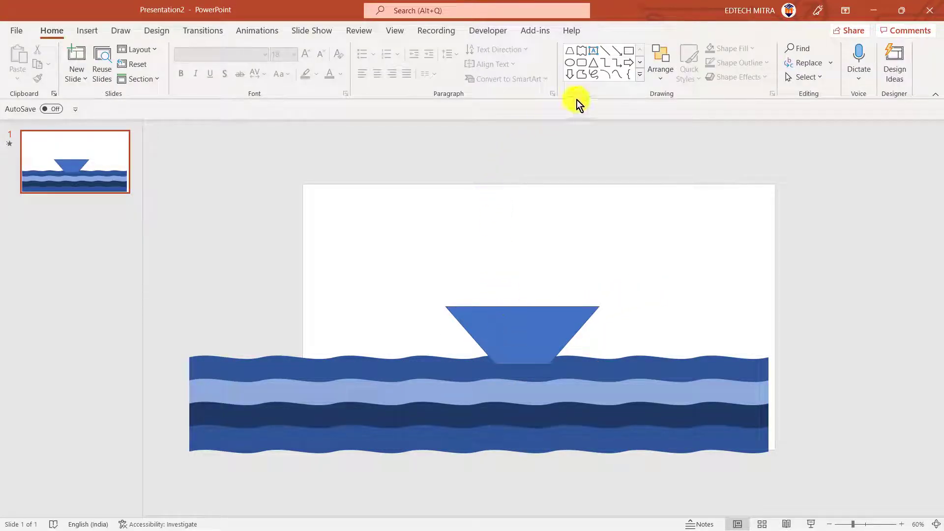
click(642, 75)
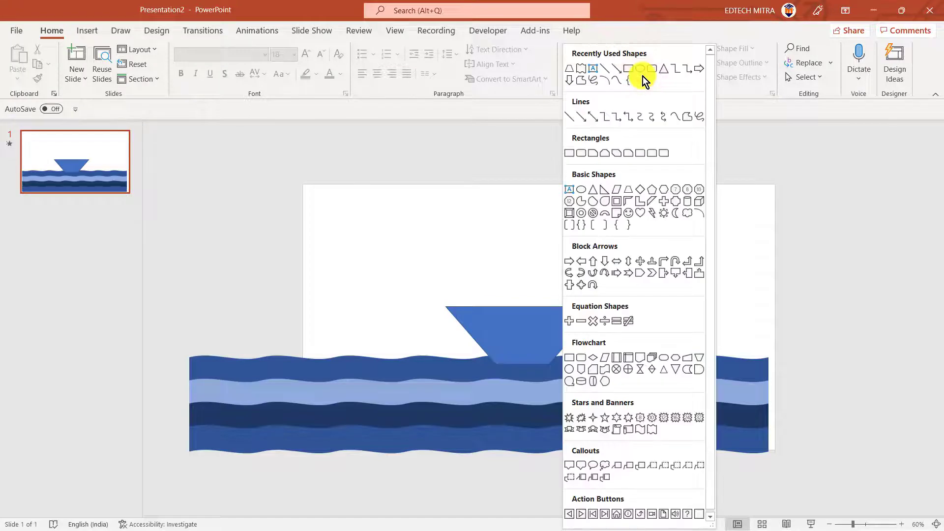
click(606, 193)
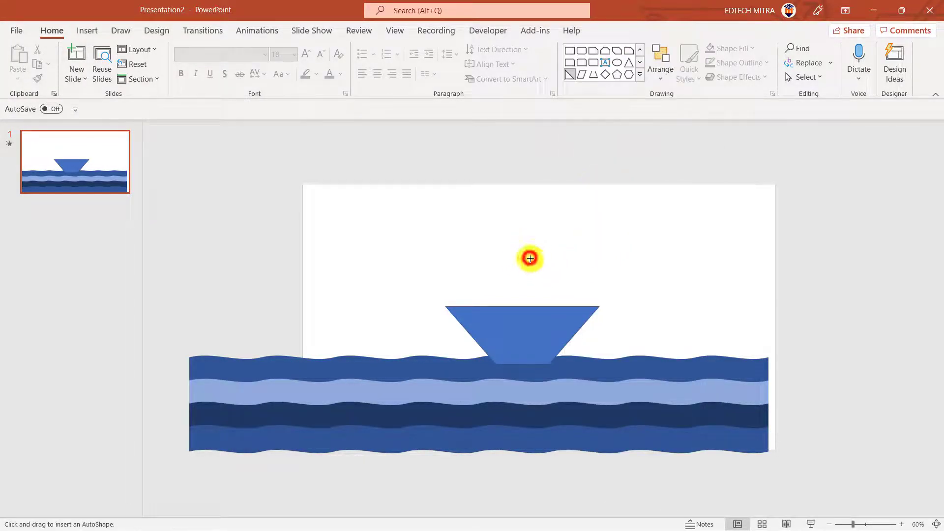
mouse_move(538, 278)
mouse_down()
mouse_move(561, 300)
mouse_move(552, 307)
mouse_up()
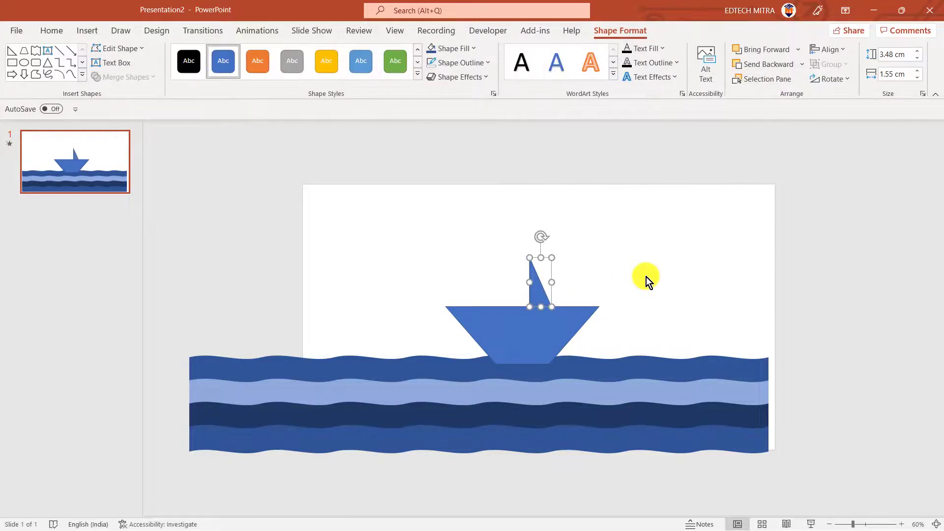
Step: Duplicate the sail, flip the copy horizontally, and butt it against the original
mouse_move(539, 299)
mouse_down()
mouse_move(544, 305)
mouse_move(520, 297)
mouse_up()
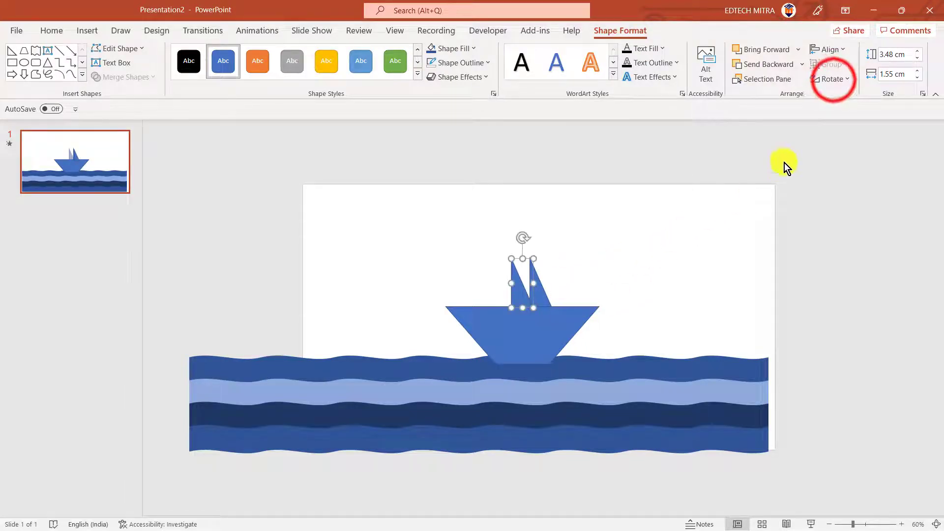
click(834, 81)
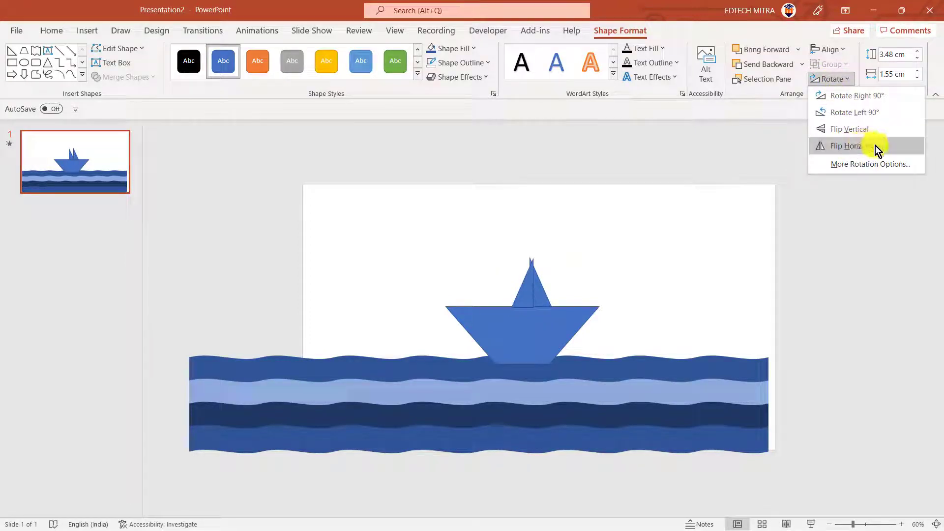
click(845, 146)
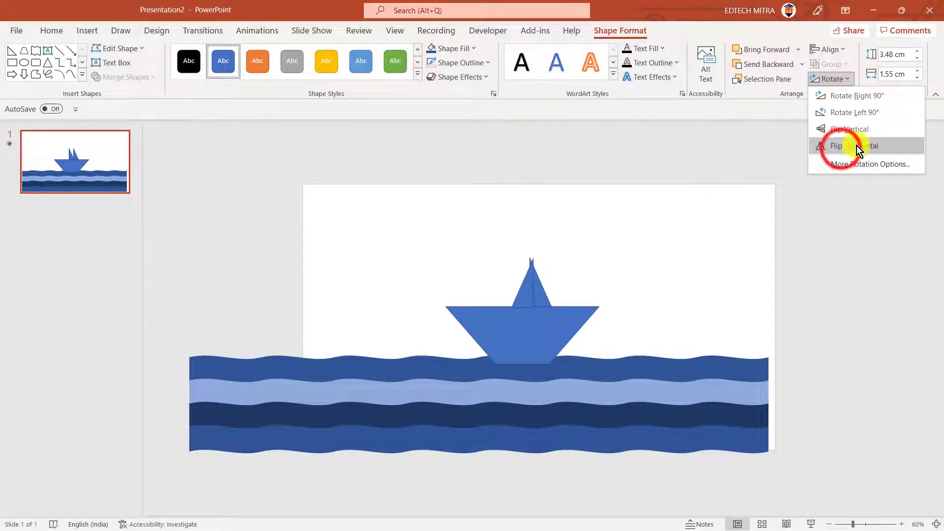
click(660, 279)
drag(521, 301, 517, 298)
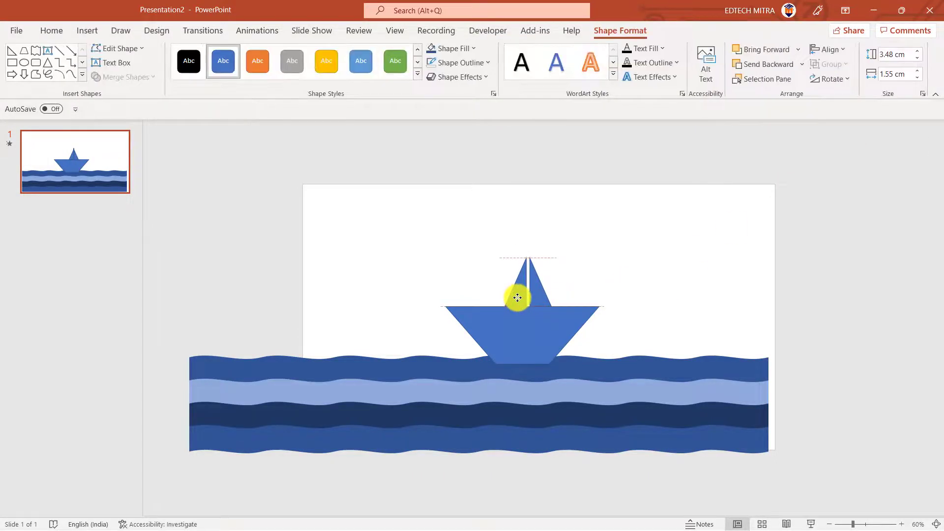
Step: Group the two sail halves into one shape with Ctrl+G
click(642, 293)
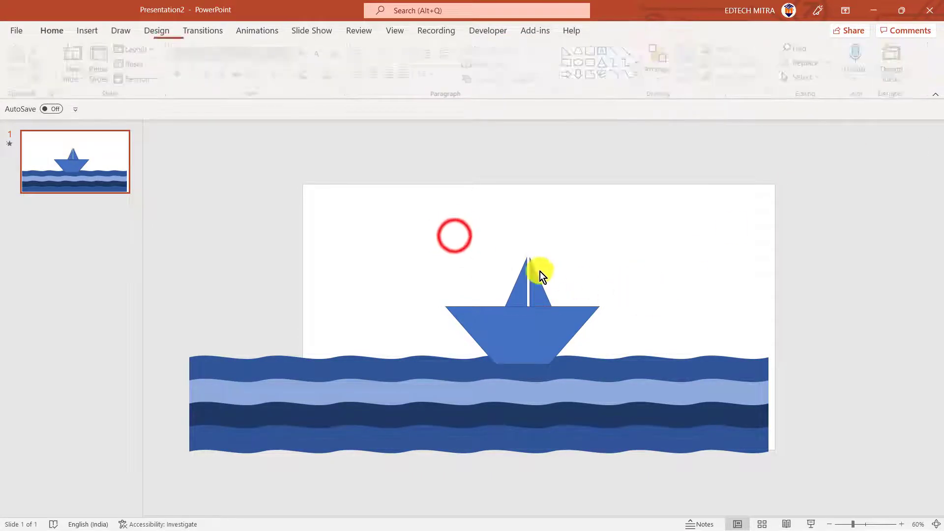
drag(455, 237, 580, 349)
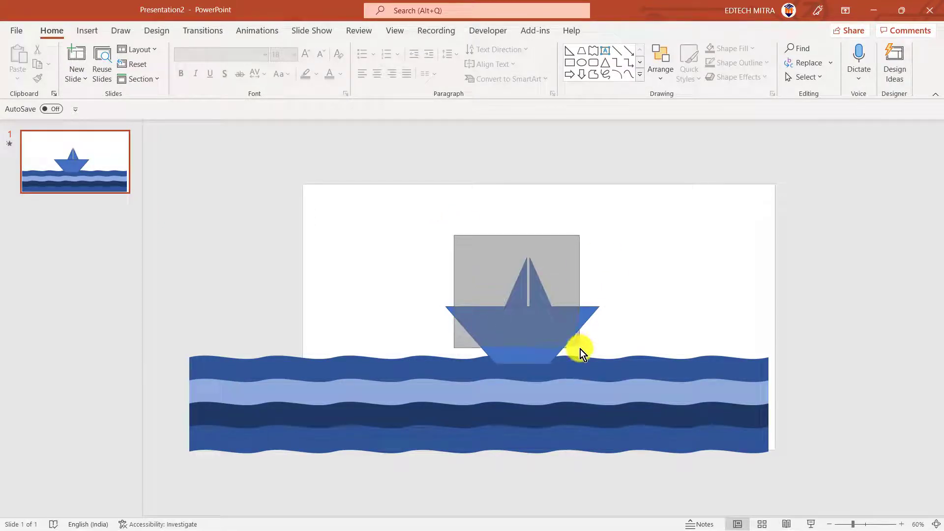
click(487, 246)
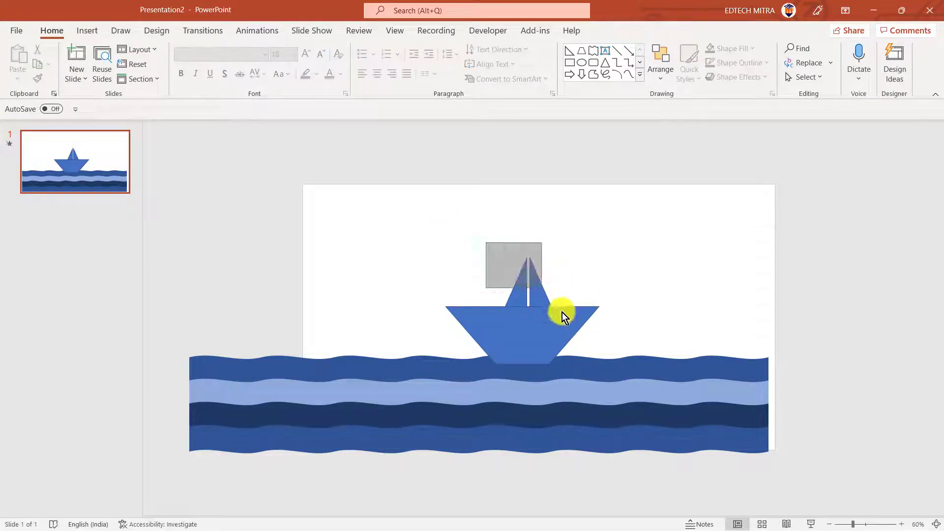
drag(562, 311, 579, 338)
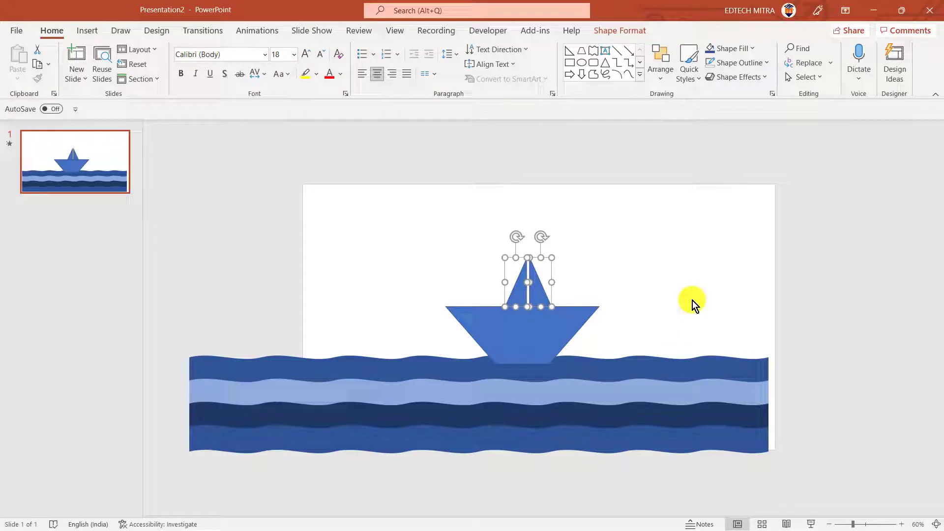
key(ctrl+g)
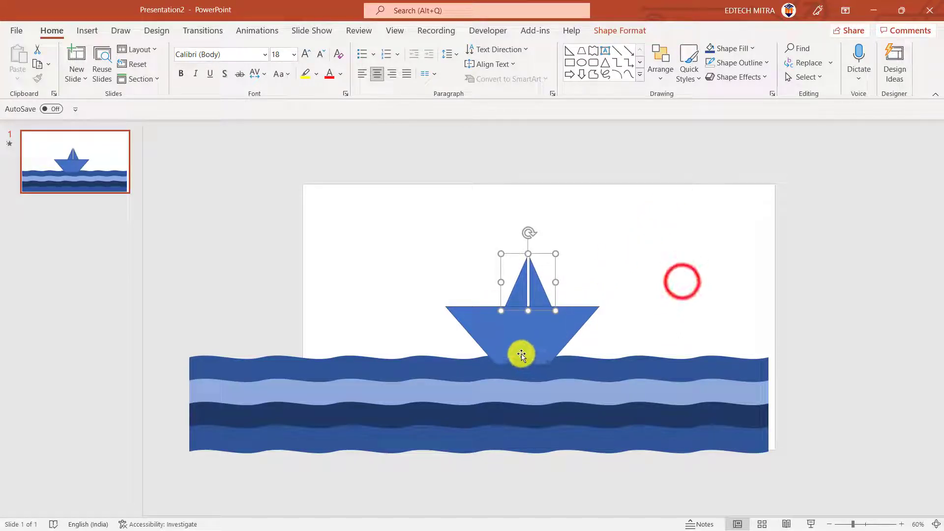
Step: Align the sail horizontally centred on the hull
click(382, 232)
drag(382, 231, 609, 354)
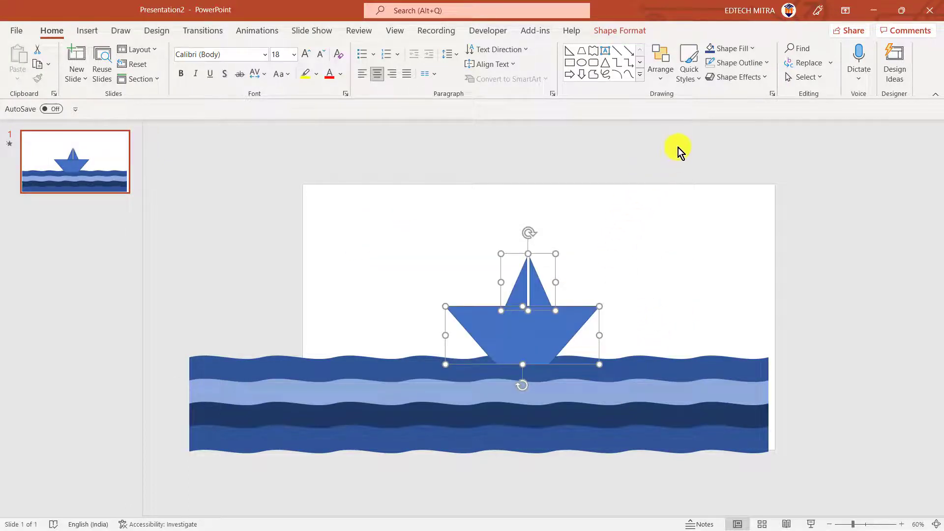
click(665, 78)
mouse_move(678, 276)
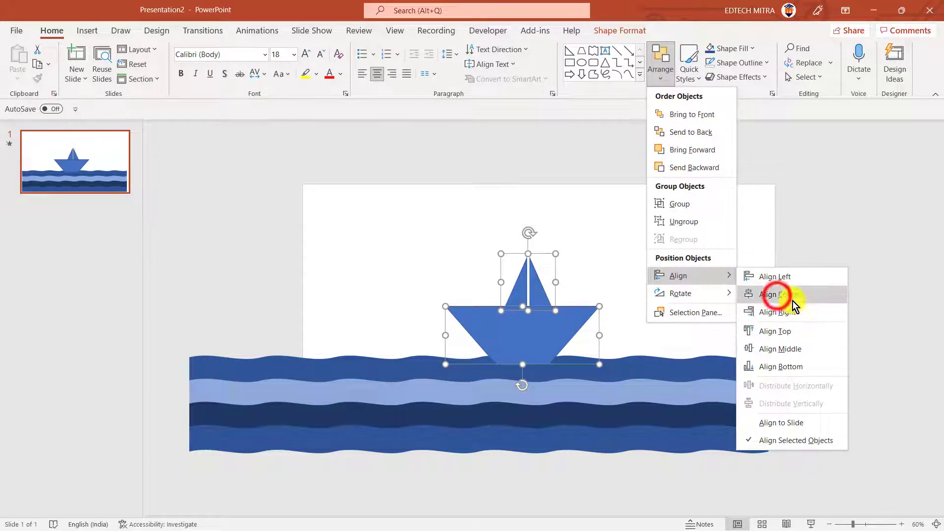
click(777, 296)
click(712, 282)
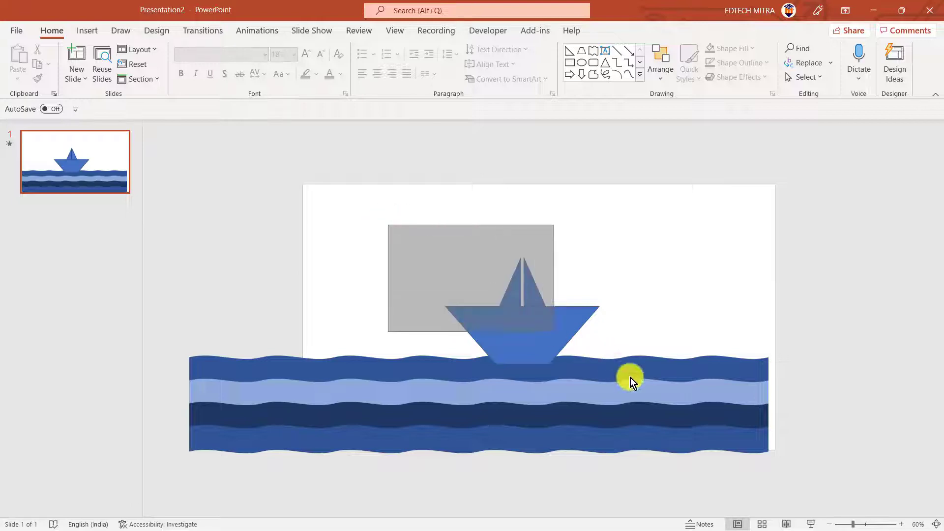
Step: Group hull and sail into one boat and nudge it lower into the waves
drag(388, 225, 675, 412)
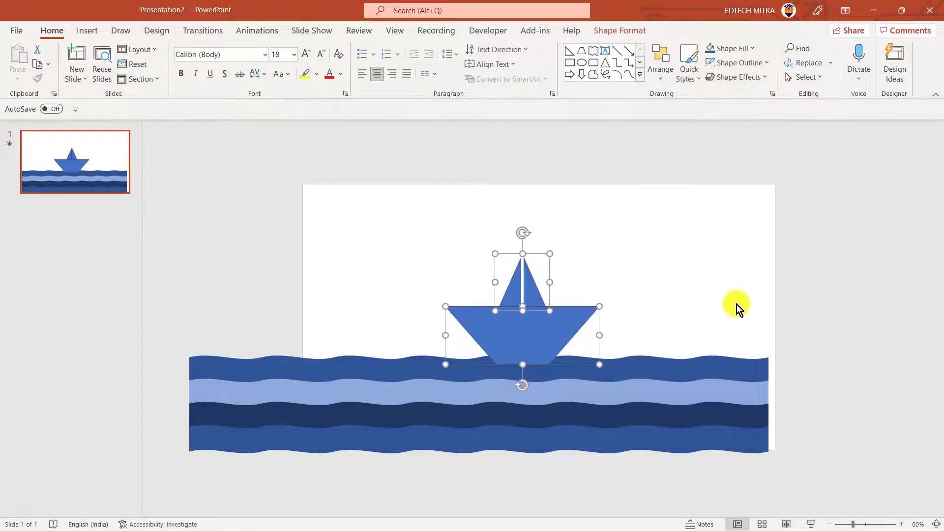
key(ctrl+g)
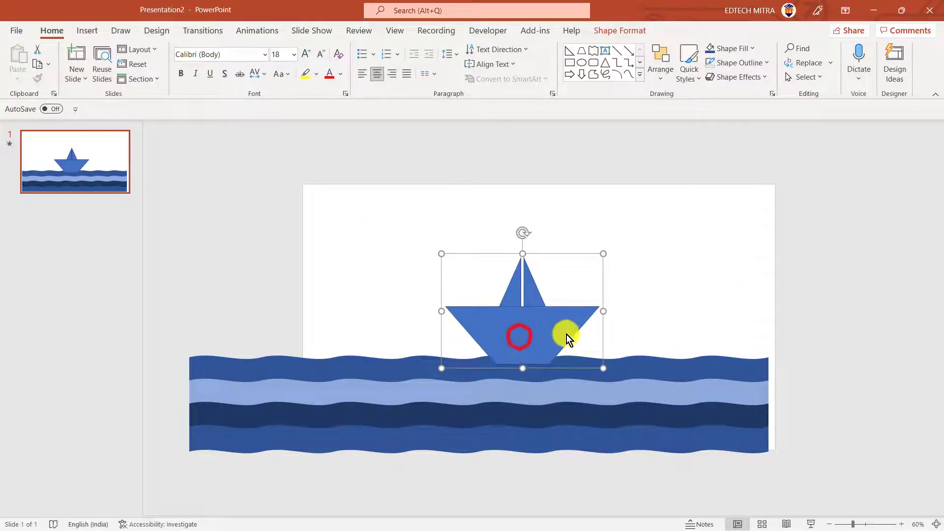
mouse_move(520, 338)
mouse_down()
mouse_move(518, 324)
mouse_move(518, 345)
mouse_up()
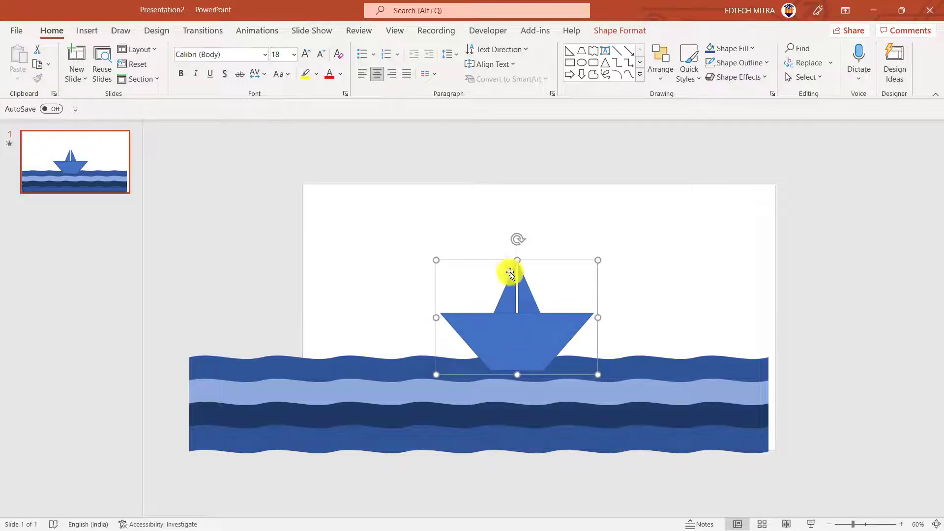
click(619, 30)
Step: Fill the boat dark orange and remove its outline
click(450, 49)
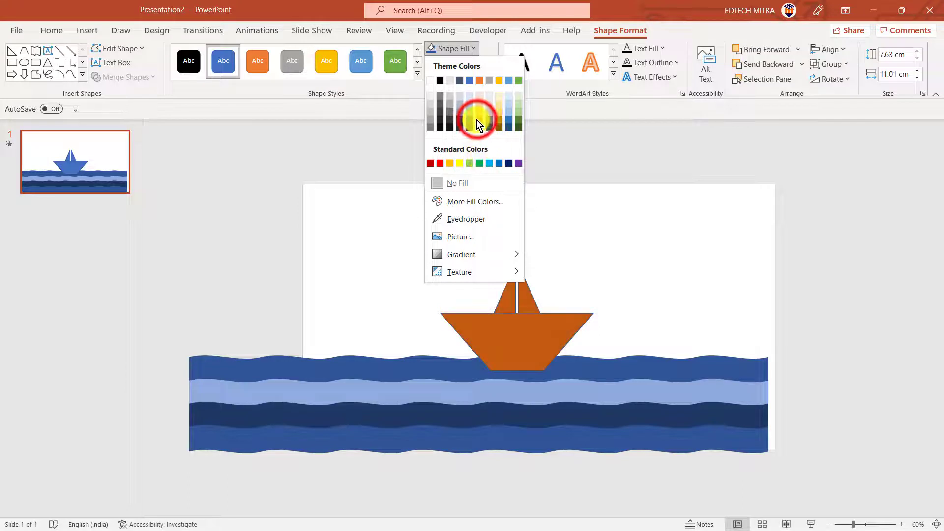
click(477, 120)
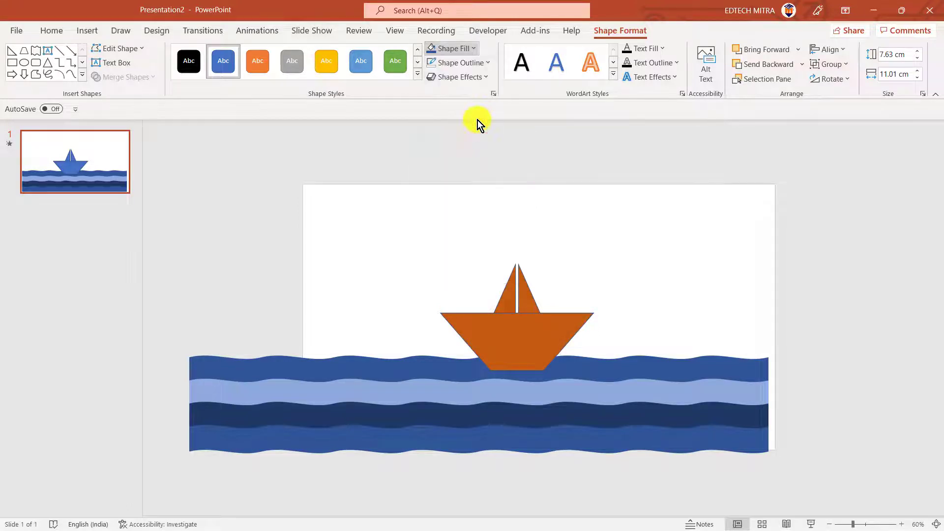
click(461, 63)
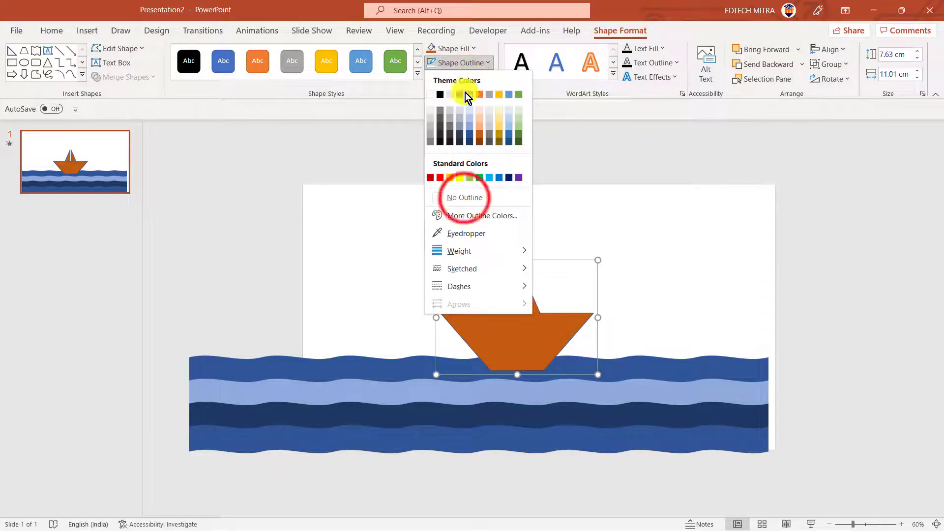
click(464, 197)
click(632, 266)
Step: Colour the left and right sails standard Red
click(510, 294)
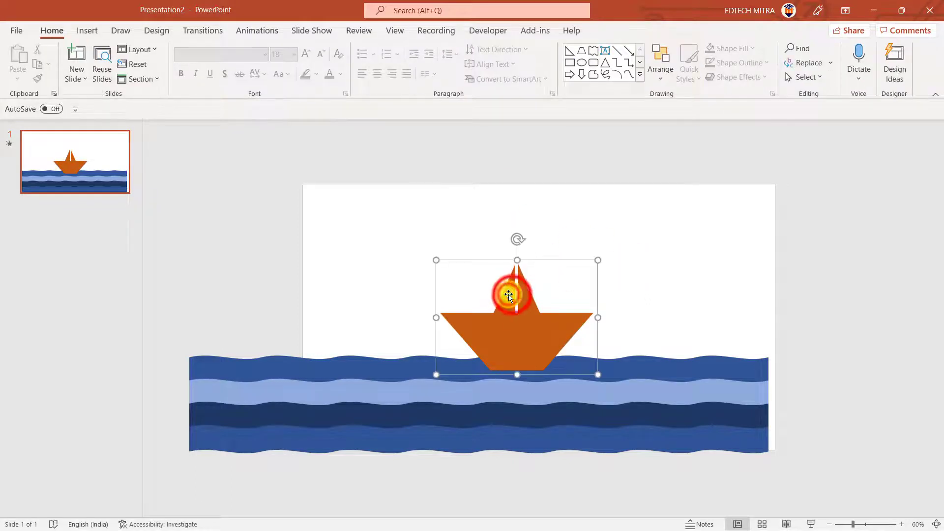
click(512, 295)
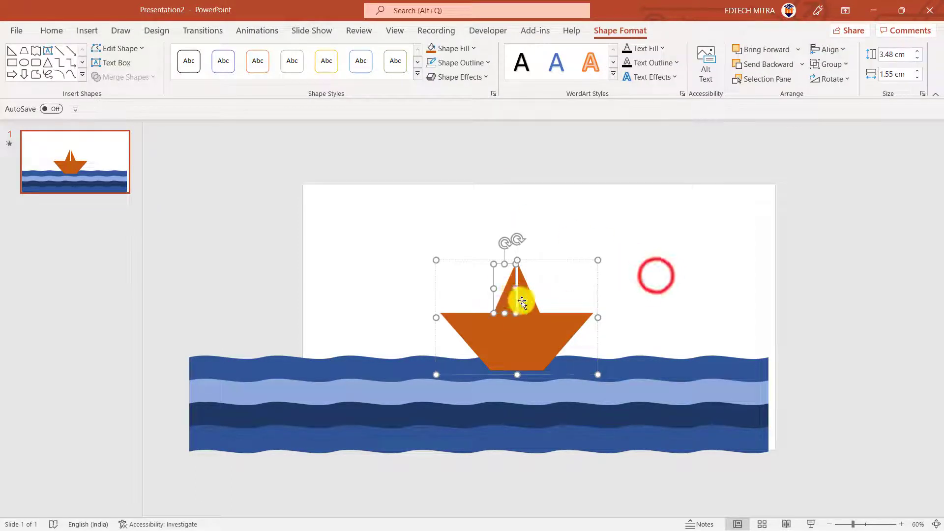
click(656, 275)
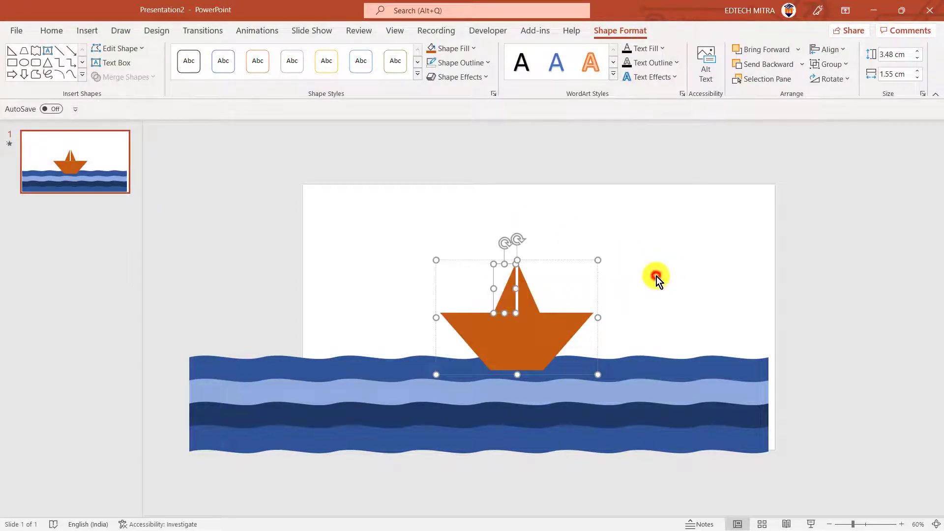
click(506, 302)
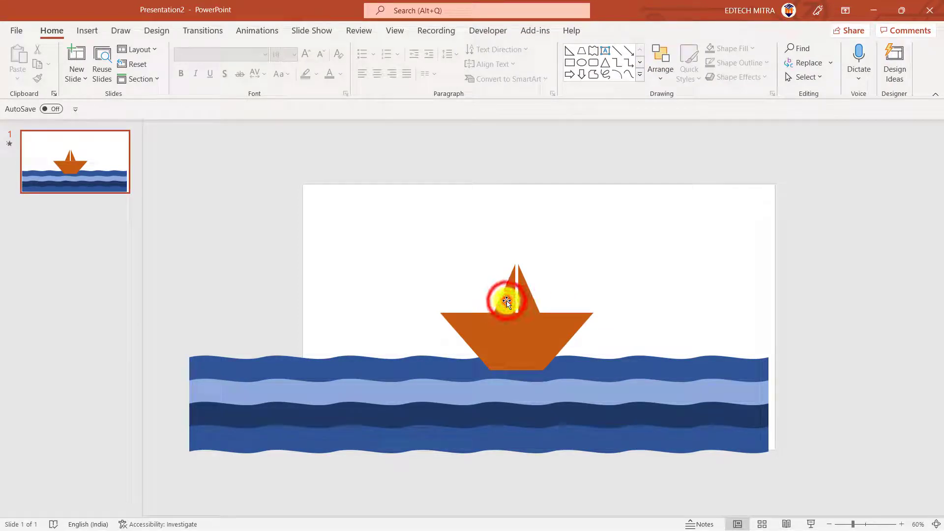
click(507, 298)
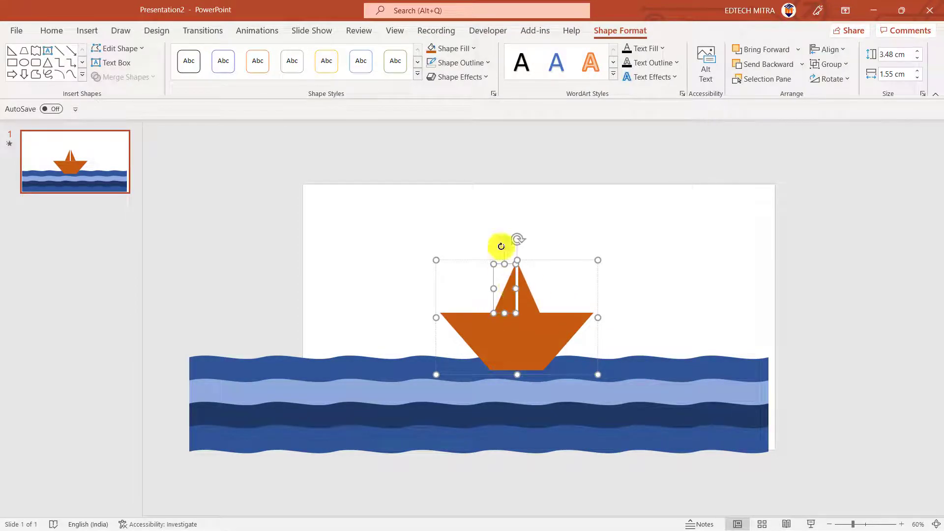
click(499, 293)
click(505, 297)
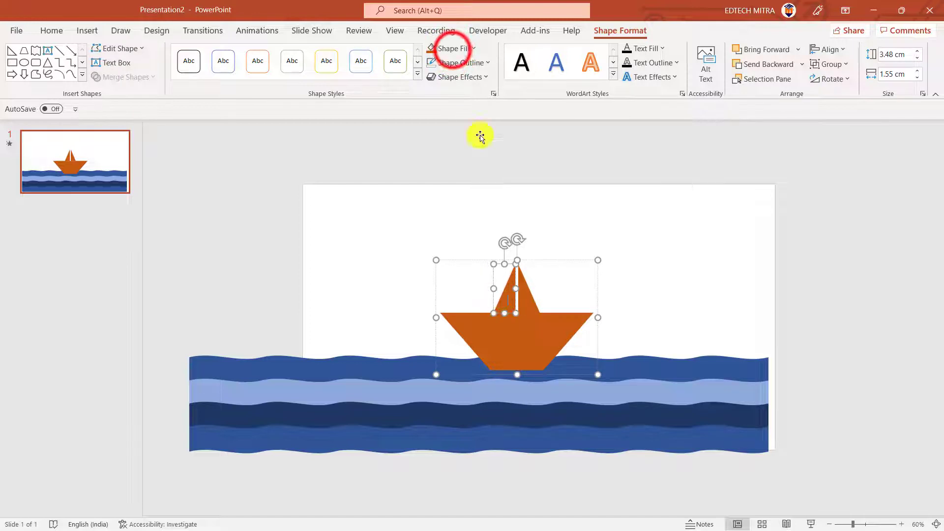
click(451, 48)
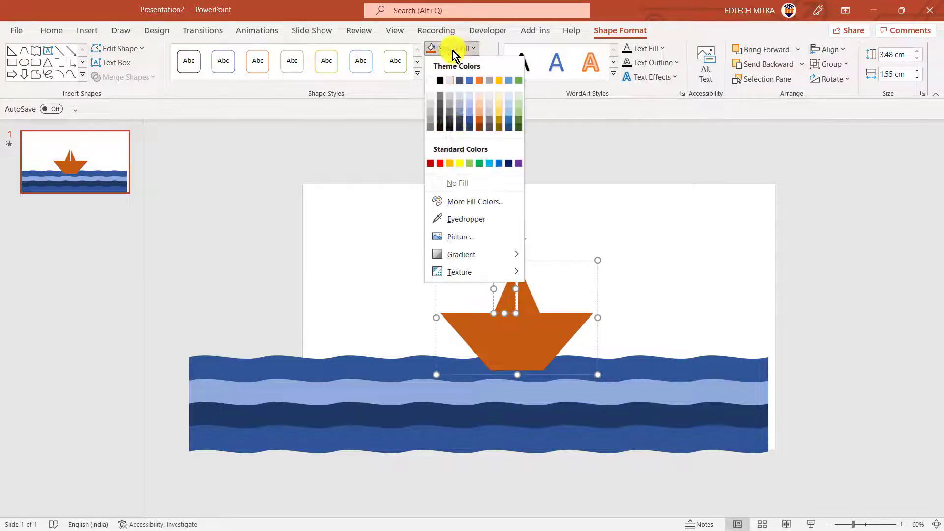
click(438, 163)
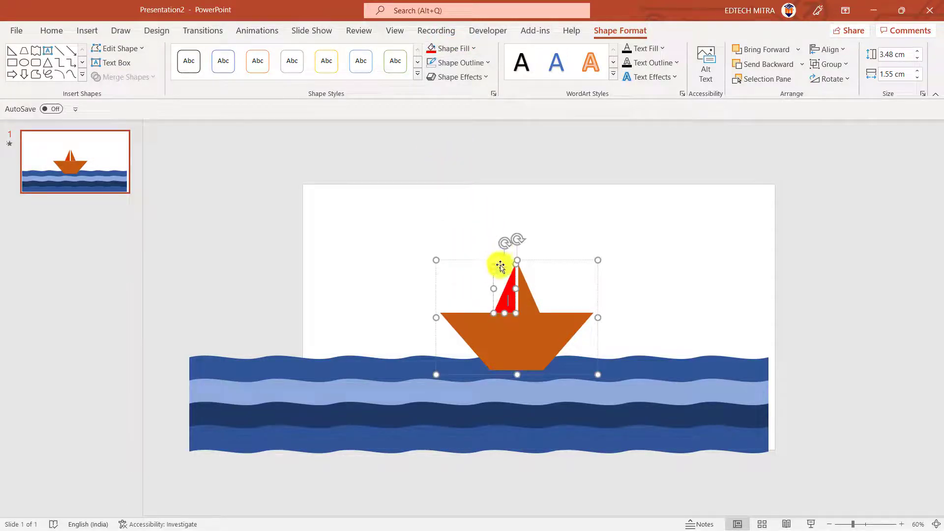
click(531, 305)
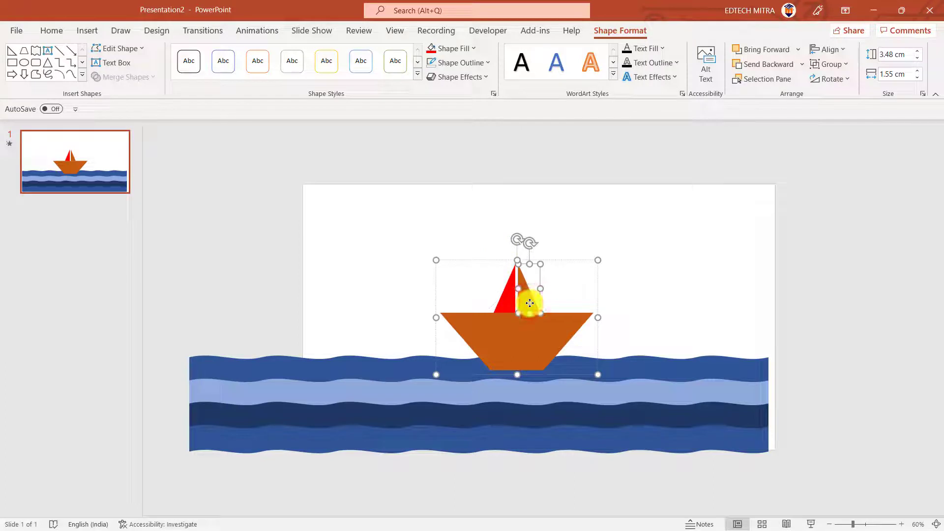
click(430, 49)
Step: Send the boat group to the back so the waves cover its hull
click(700, 279)
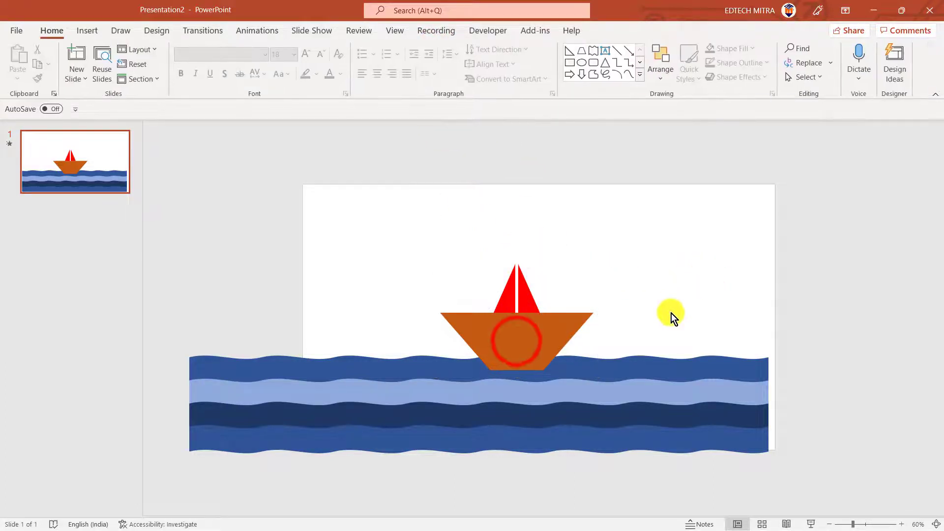
click(516, 342)
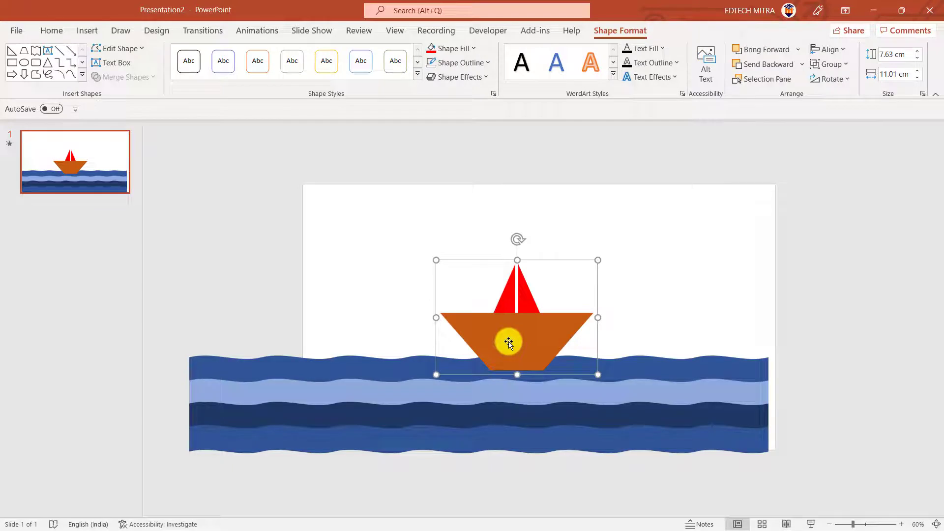
right_click(509, 342)
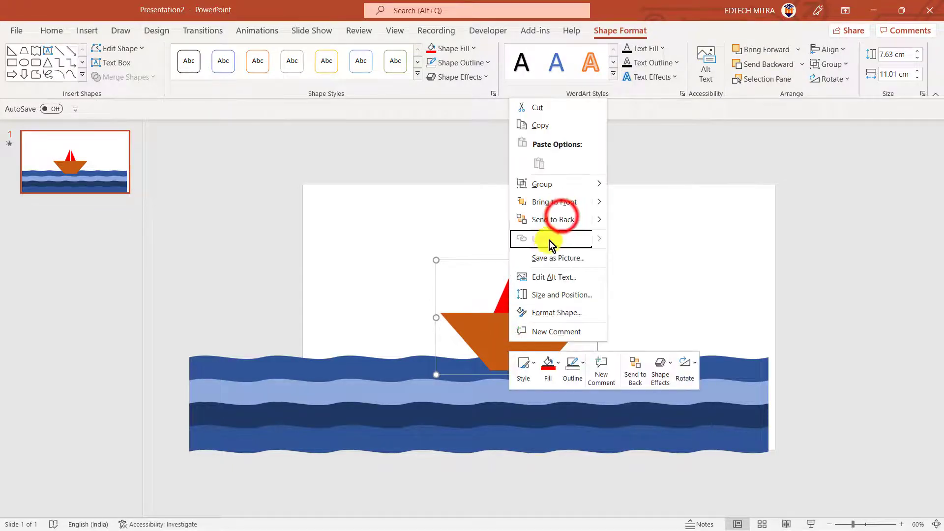
click(565, 216)
click(673, 288)
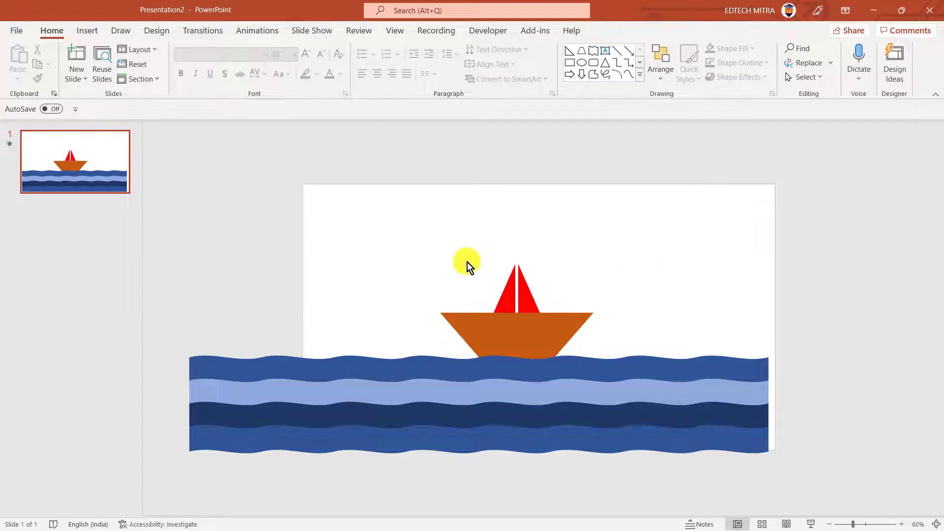
Step: Search Online Pictures for 'rever illustrator' and insert the sunset windmill photo
click(89, 30)
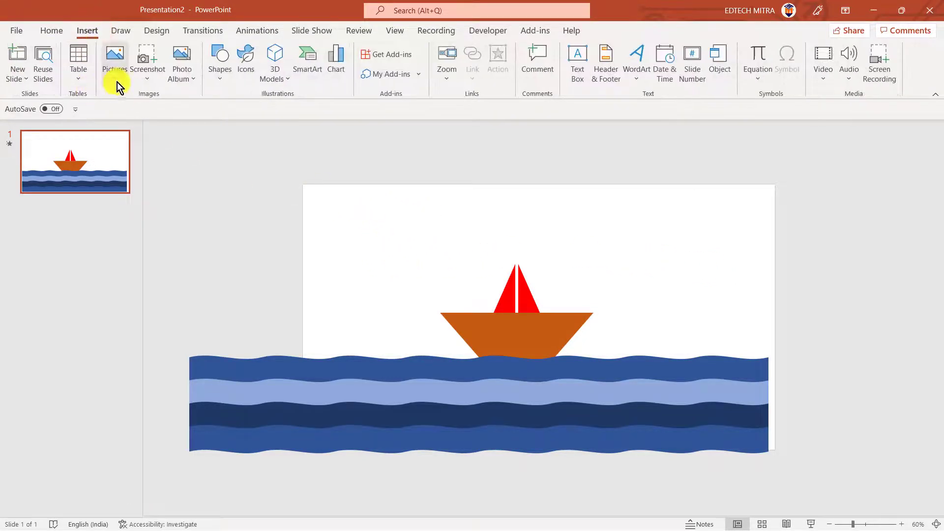
click(117, 82)
click(116, 81)
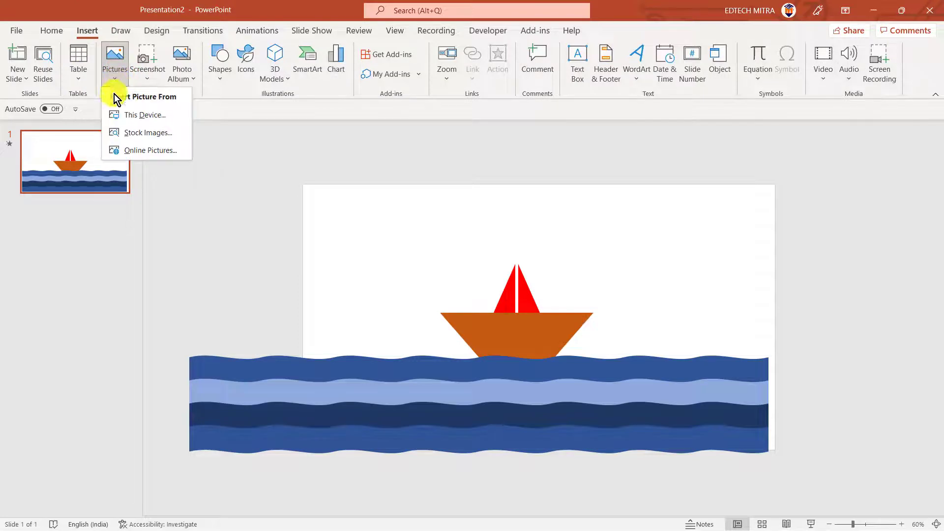
click(138, 152)
text(rever illustrator)
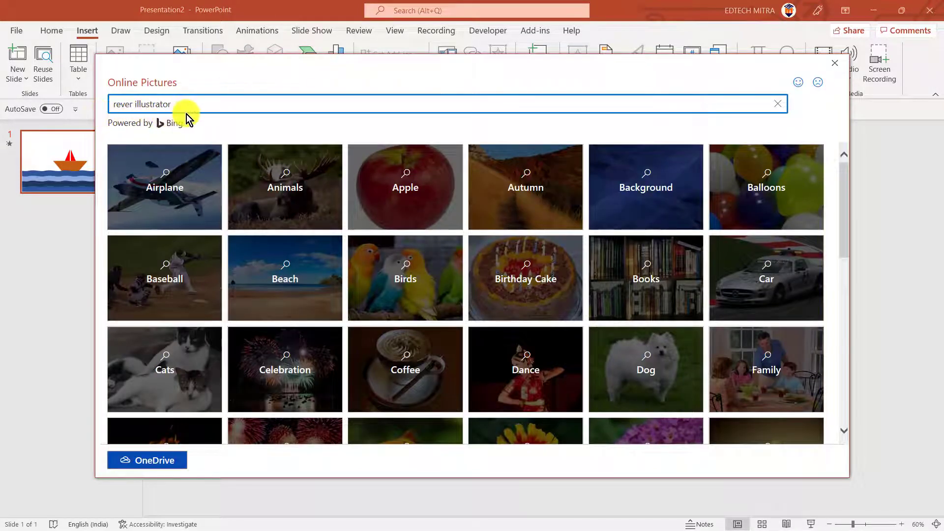
key(Return)
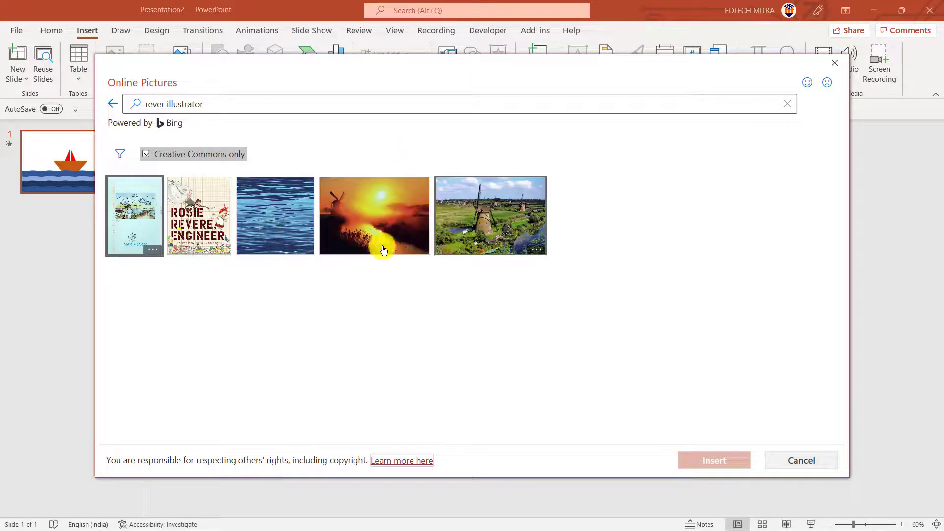
mouse_move(491, 216)
click(363, 216)
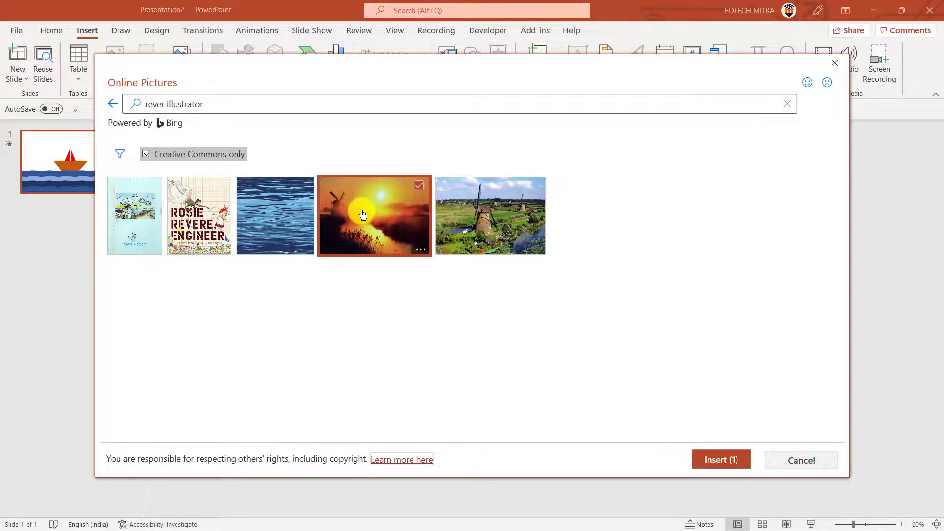
click(726, 464)
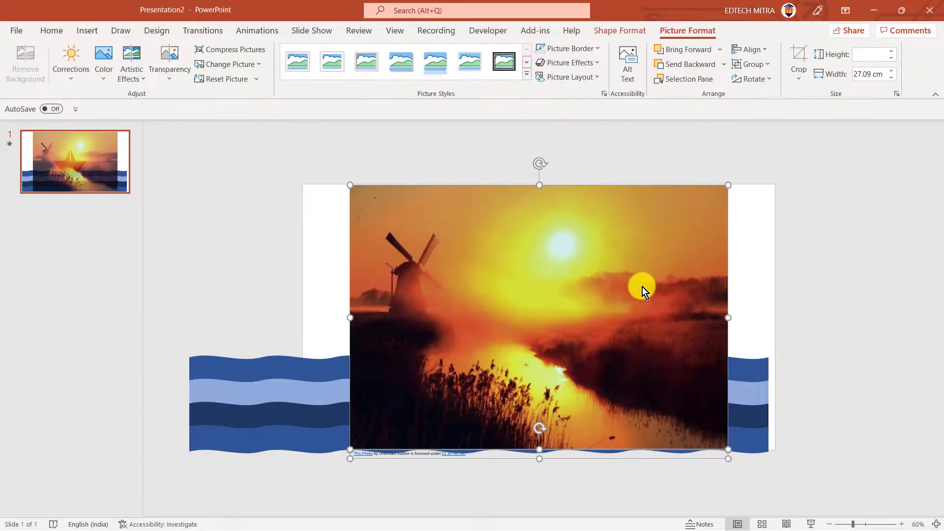
Step: Delete the attribution caption beneath the photo
click(418, 468)
click(430, 454)
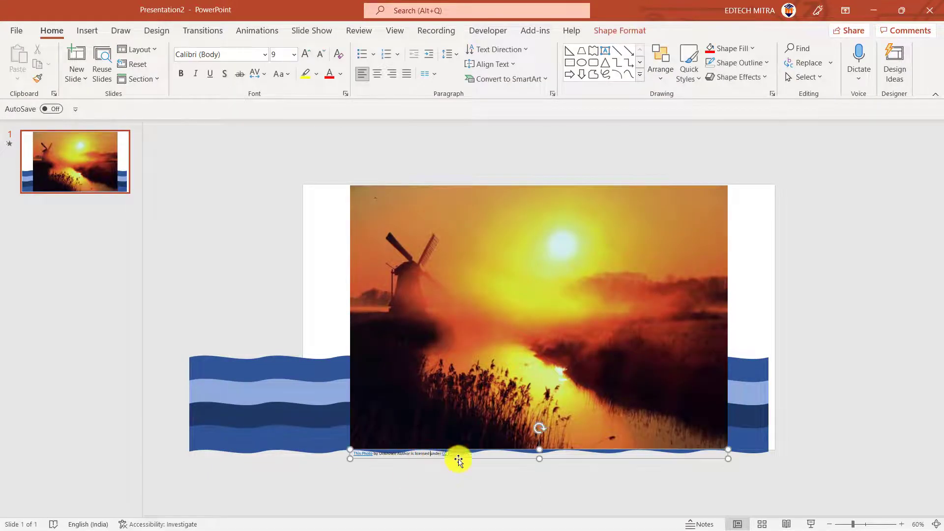
click(488, 461)
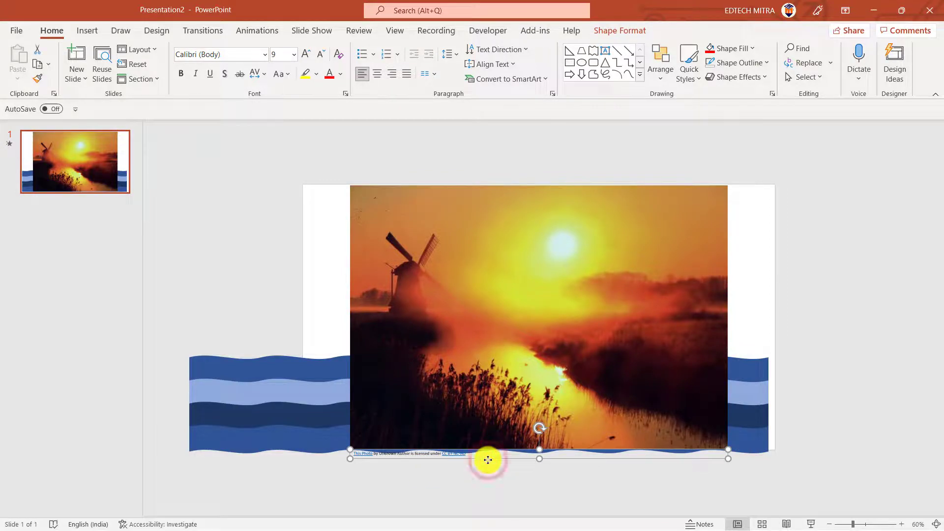
key(Delete)
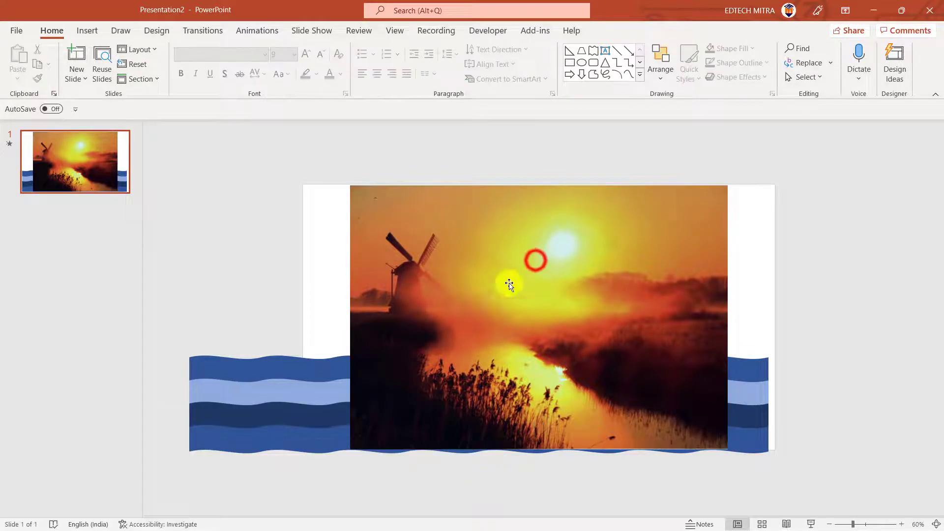
Step: Crop the sunset photo to a 16:9 aspect ratio
click(535, 259)
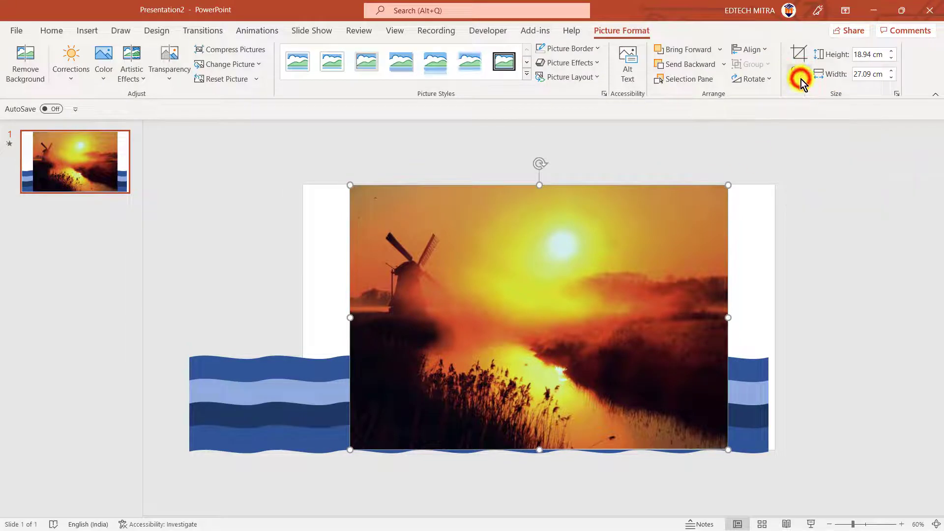
click(801, 79)
mouse_move(801, 29)
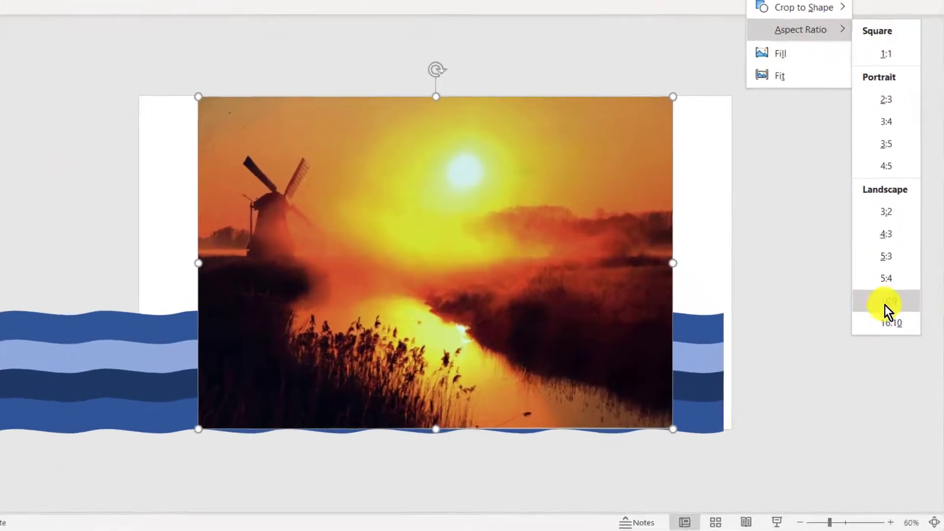
click(884, 349)
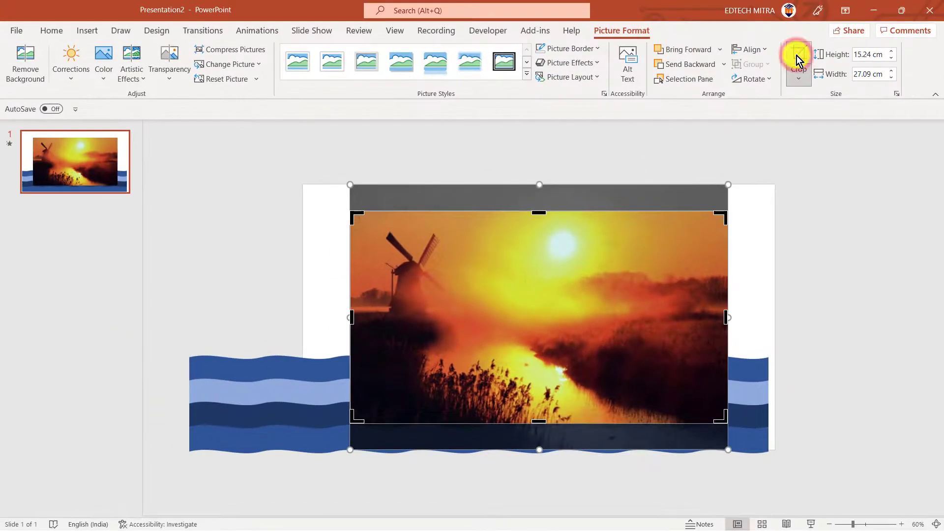
click(797, 55)
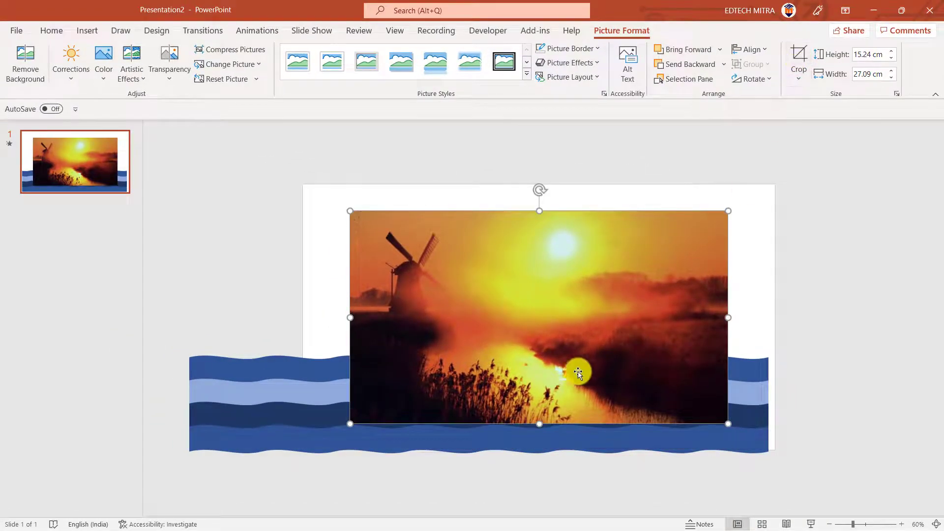
Step: Cut the windmill photo and set it as the slide's picture background fill from the clipboard
right_click(577, 271)
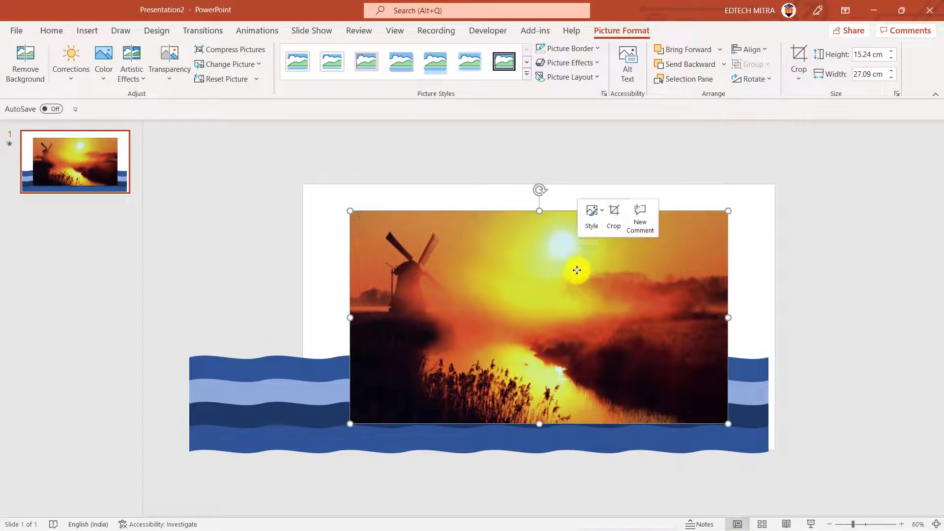
click(613, 261)
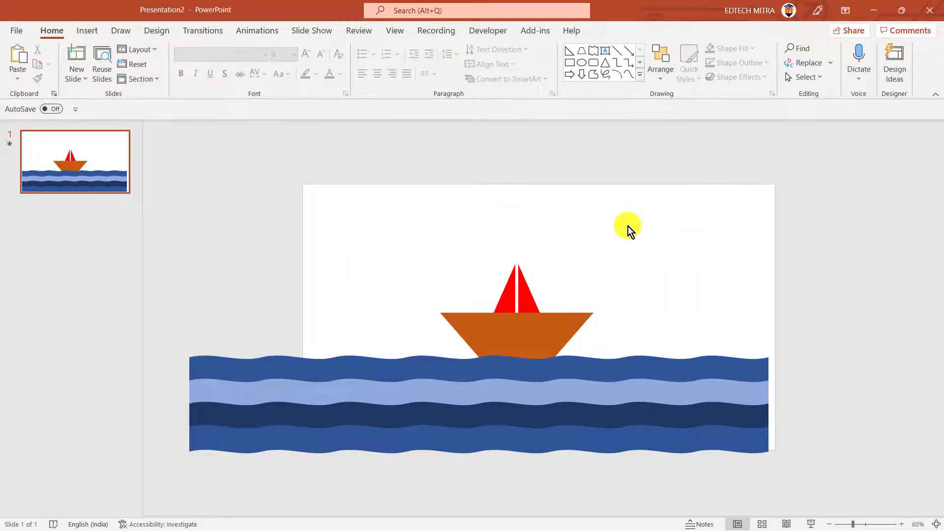
right_click(627, 227)
click(674, 353)
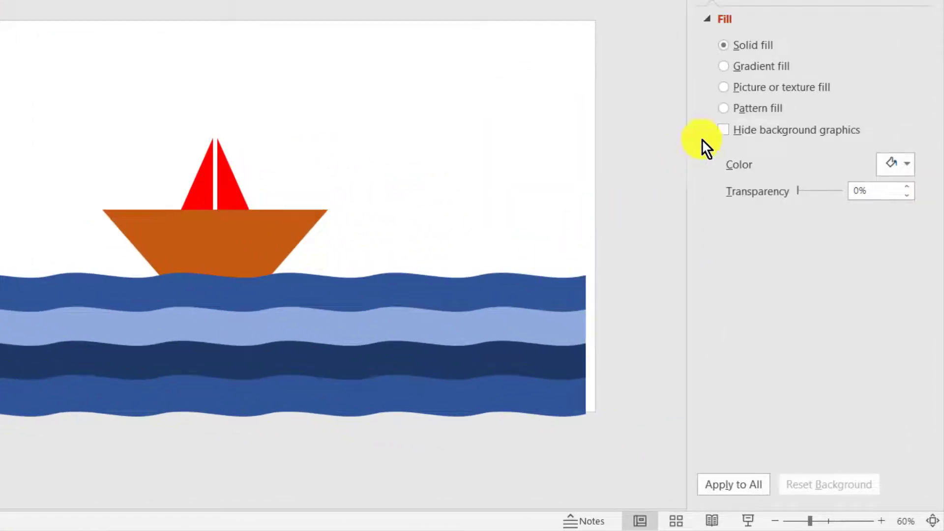
click(781, 91)
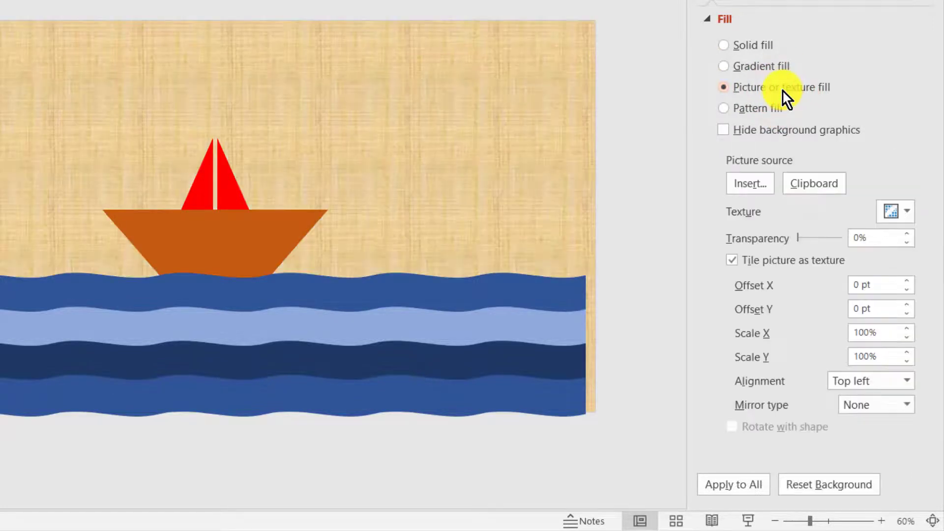
click(807, 184)
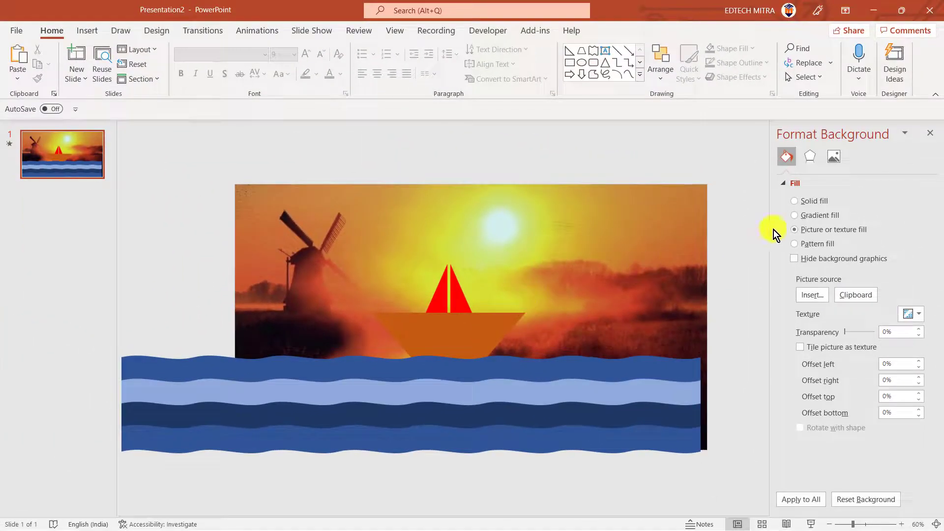
click(930, 133)
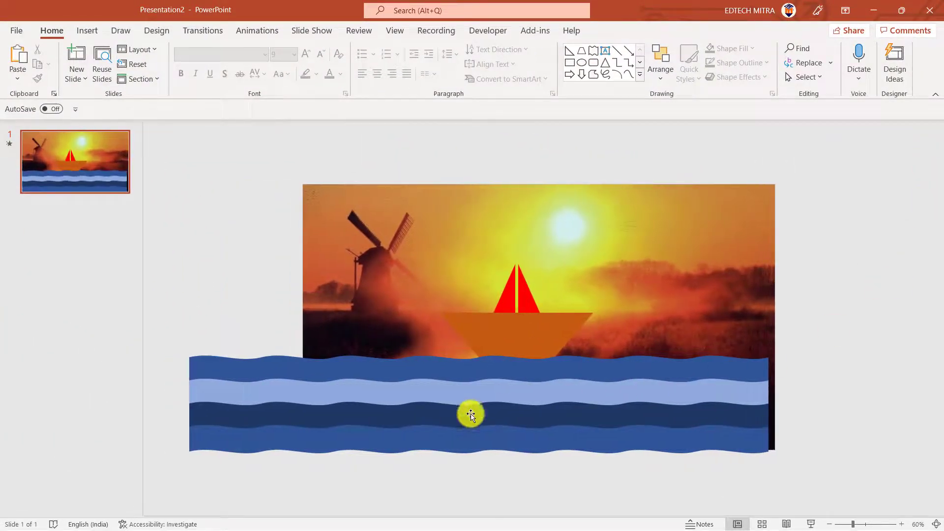
Step: Fill the boat hull with Blue-Gray, Darker 50%
click(521, 330)
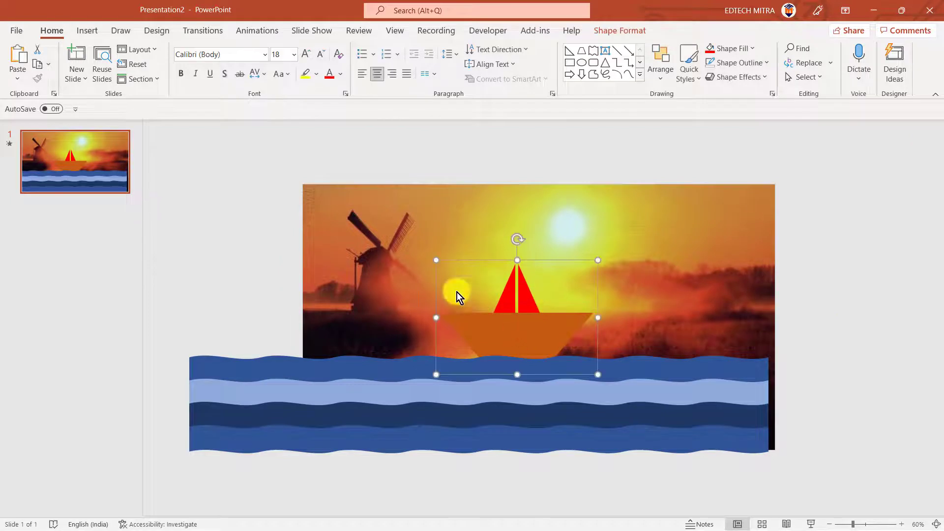
click(514, 328)
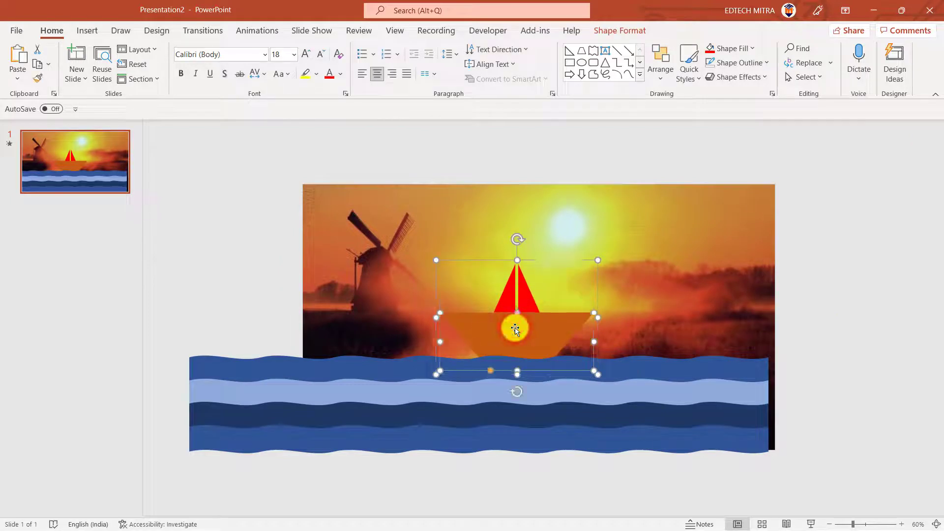
click(541, 320)
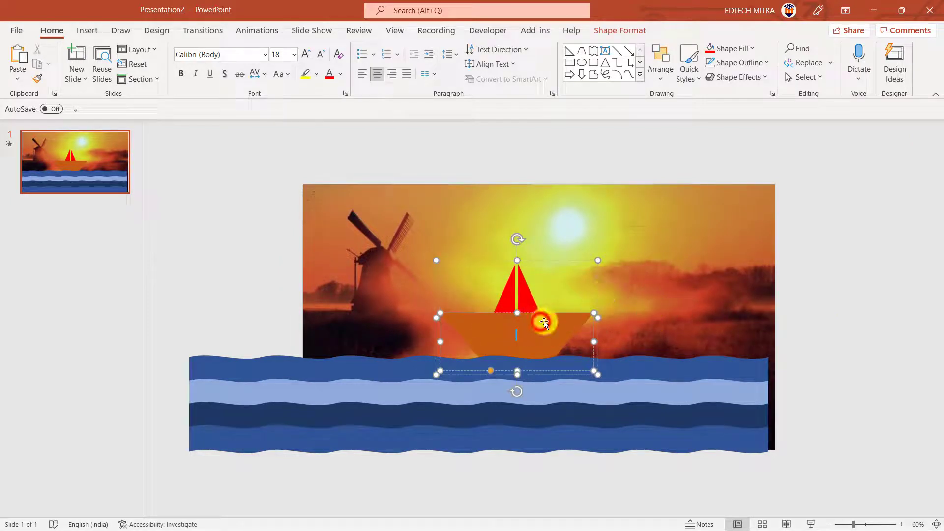
click(629, 30)
click(471, 49)
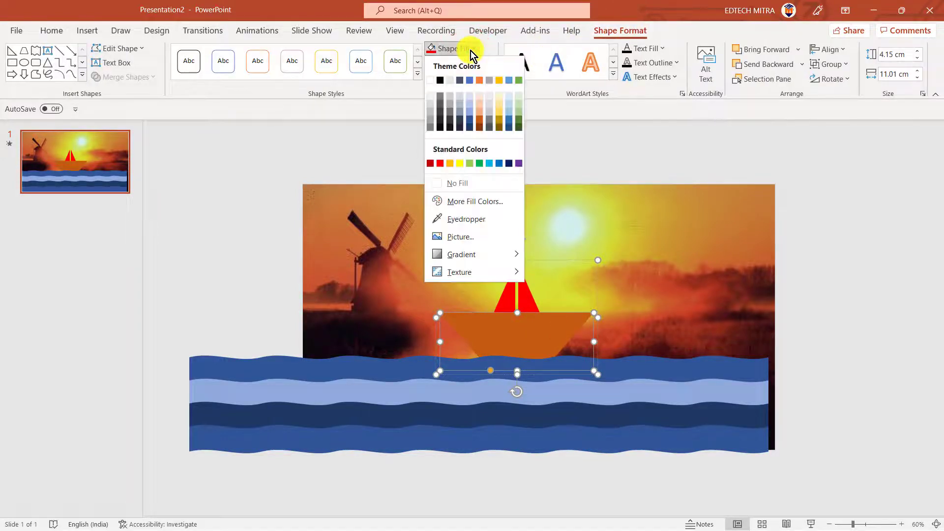
click(460, 128)
click(239, 251)
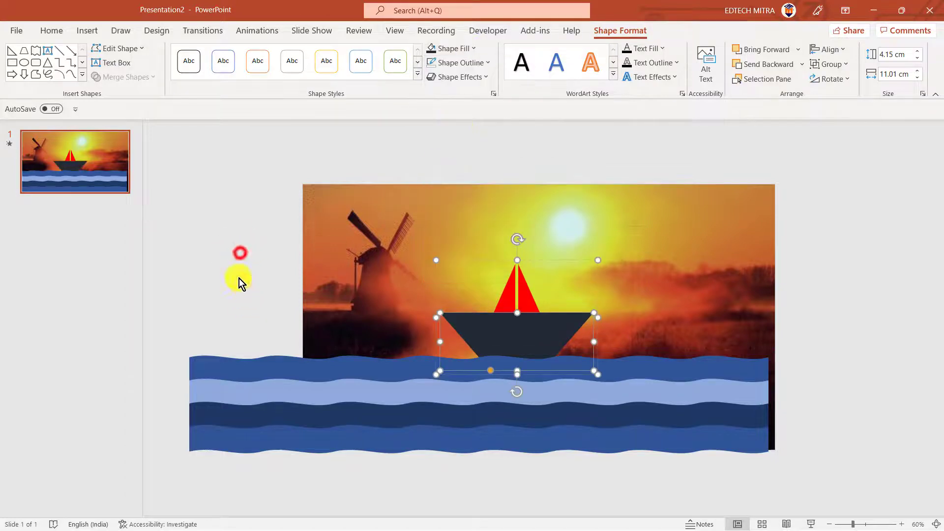
Step: Give the hull an outer shadow and shift the waves slightly right
click(516, 329)
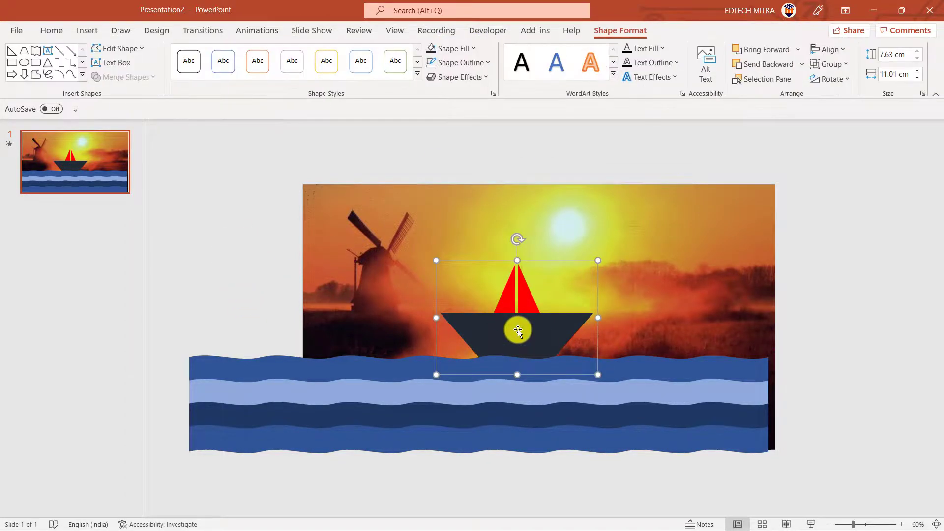
click(529, 330)
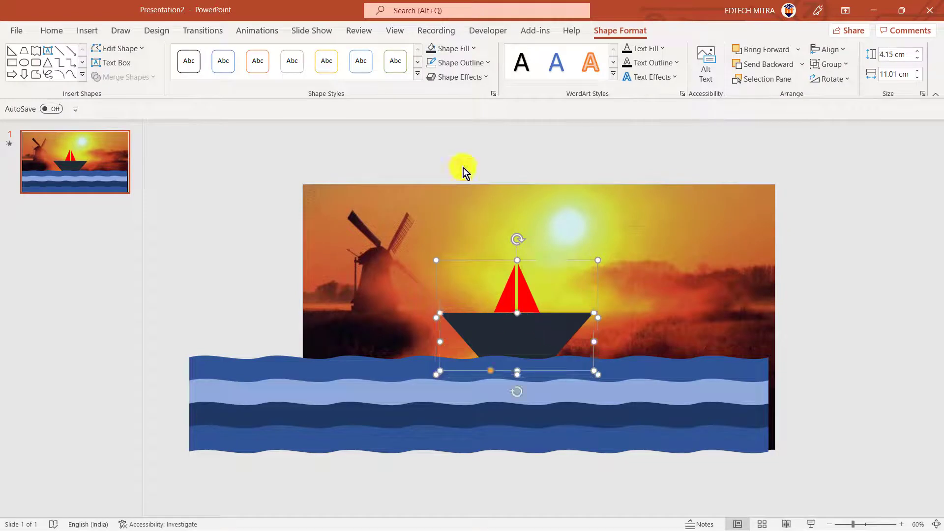
click(465, 78)
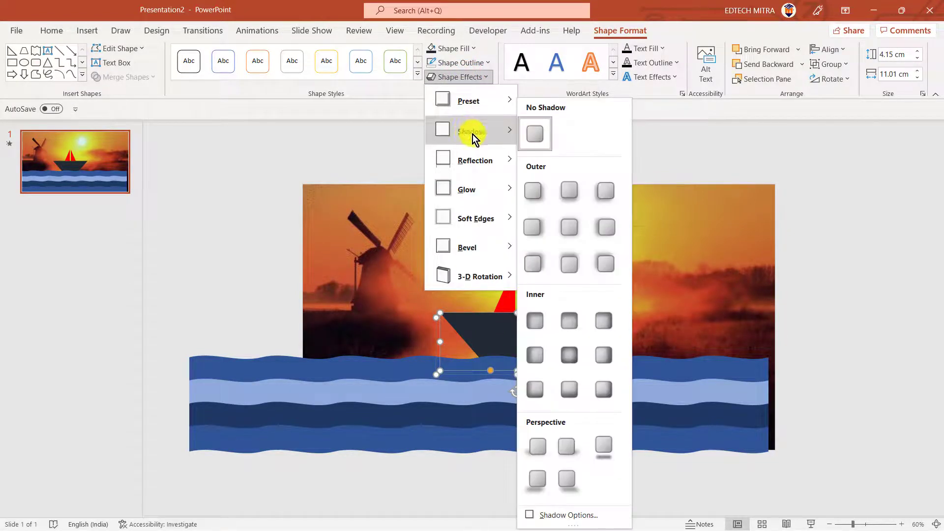
click(574, 262)
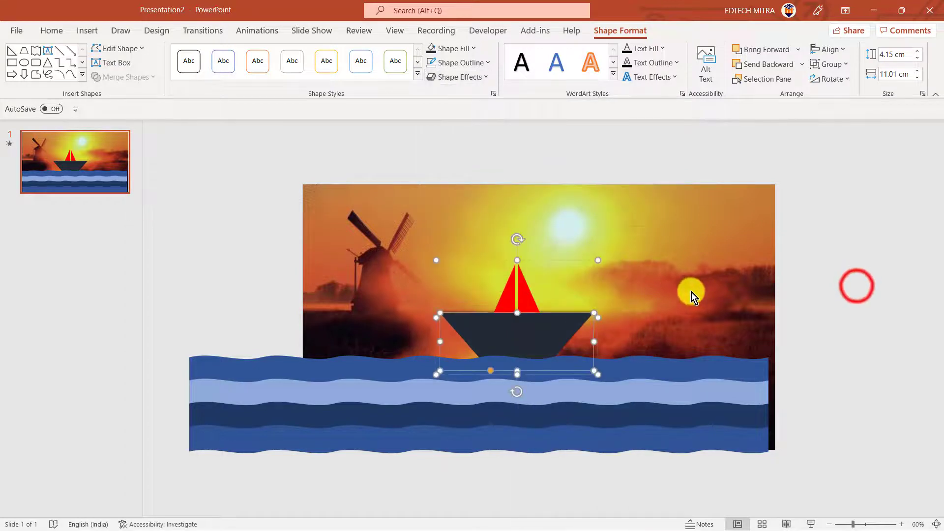
click(856, 286)
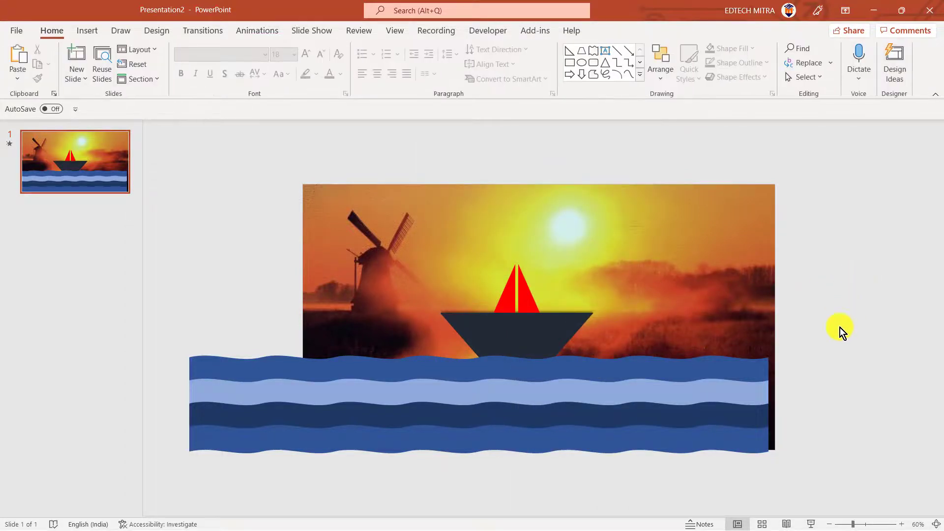
drag(570, 367, 576, 367)
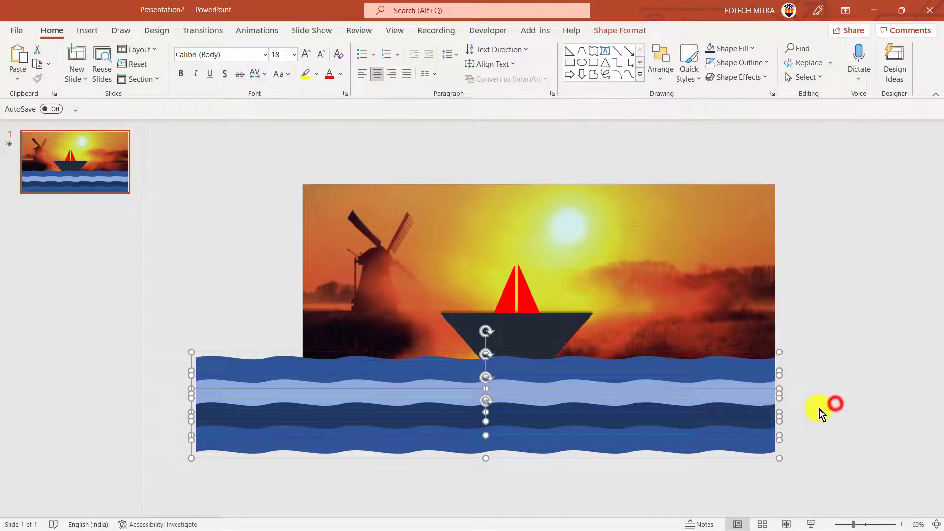
Step: Apply the Teeter emphasis animation to the boat group
click(836, 402)
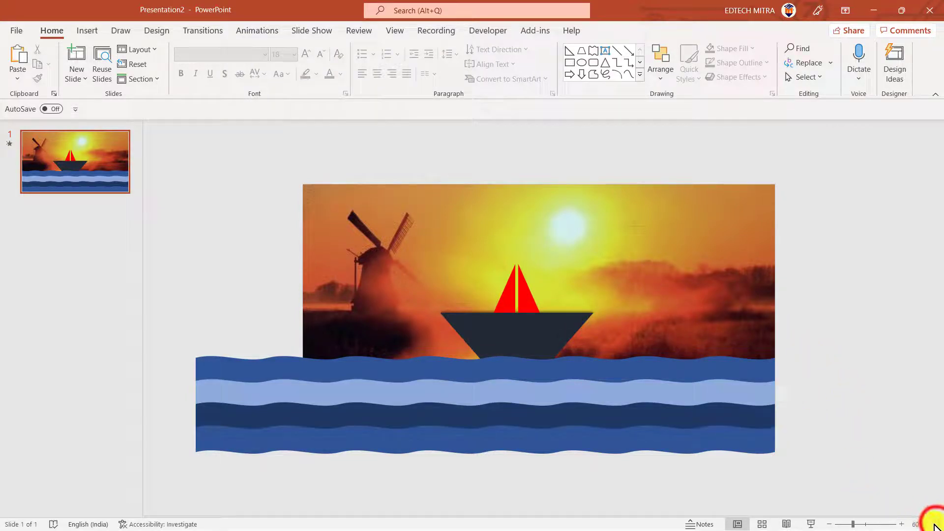
scroll(925, 519, up, 3)
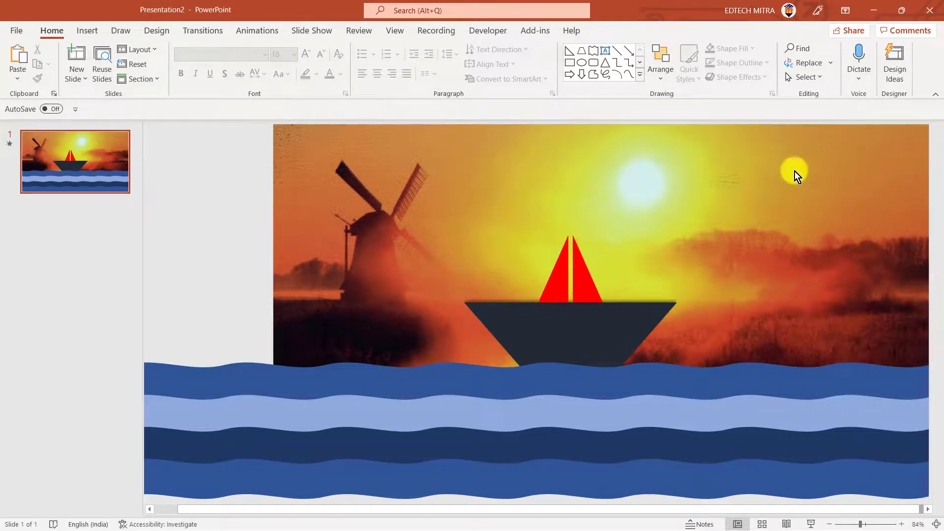
click(559, 331)
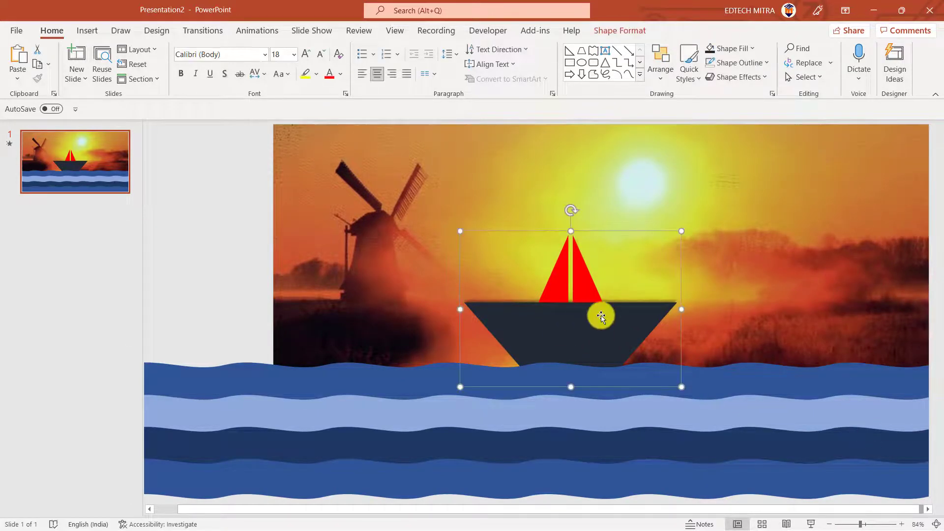
click(266, 32)
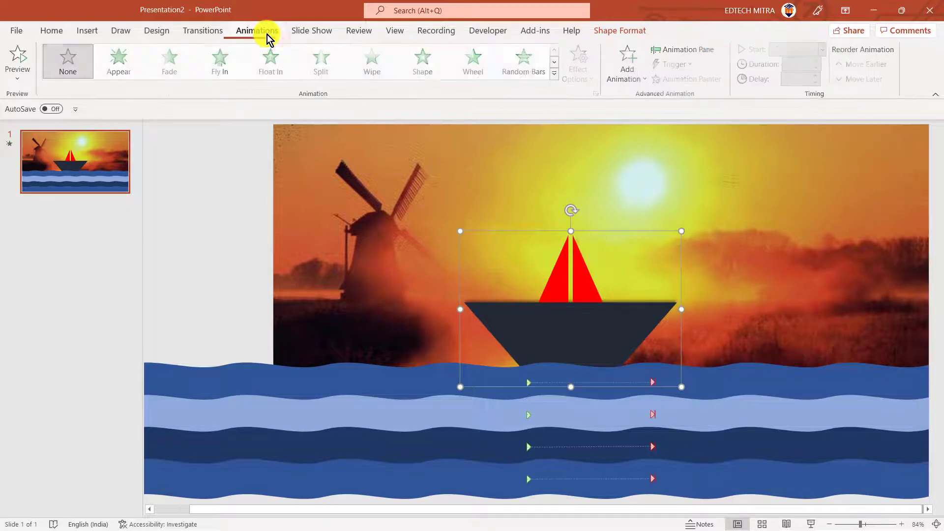
click(629, 68)
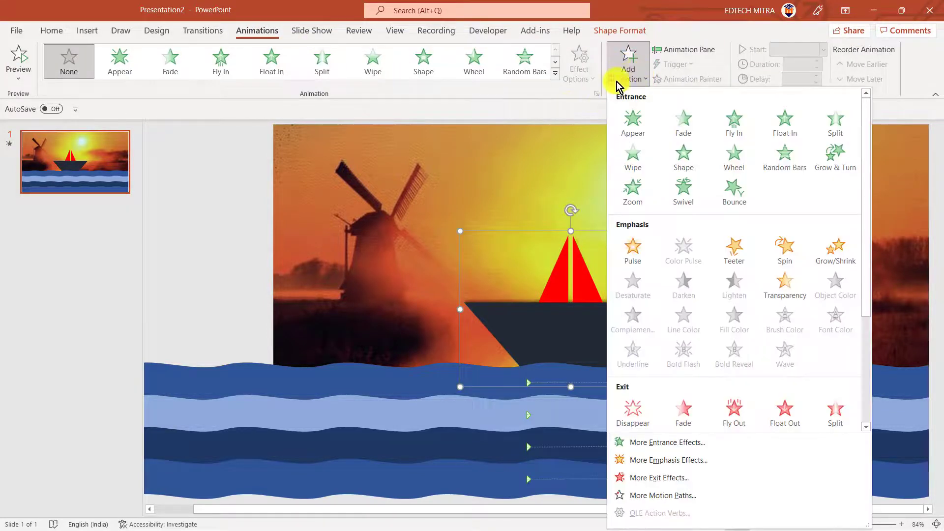
click(736, 251)
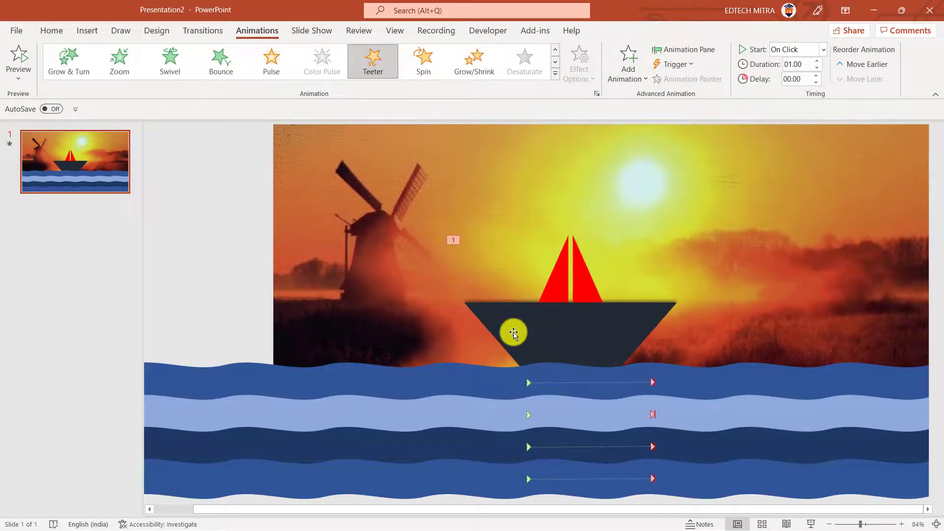
Step: Show the Animation Pane and set the Teeter animation to start With Previous
click(675, 52)
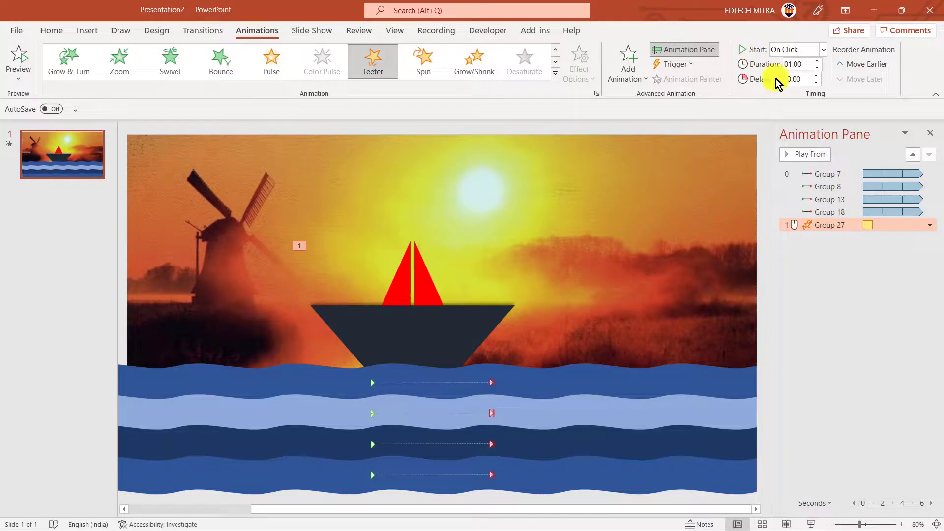
drag(805, 225, 805, 227)
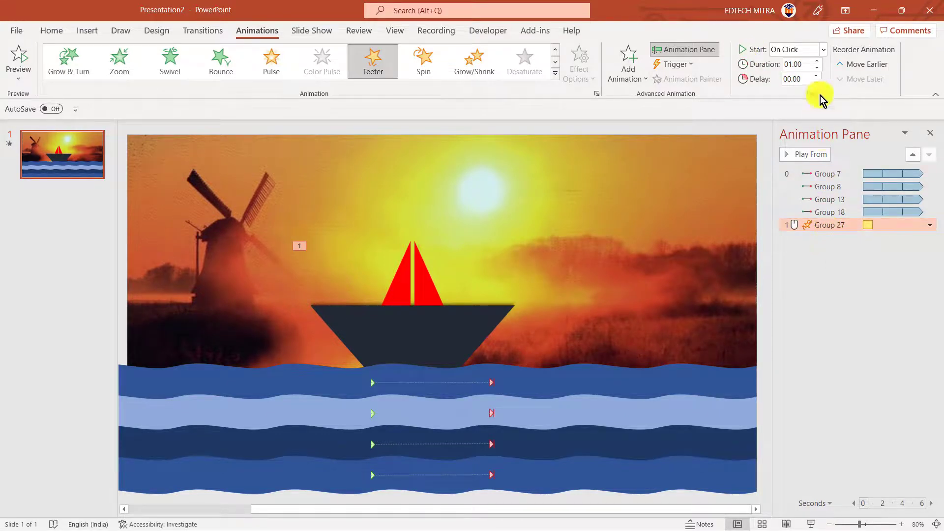
click(821, 48)
click(822, 50)
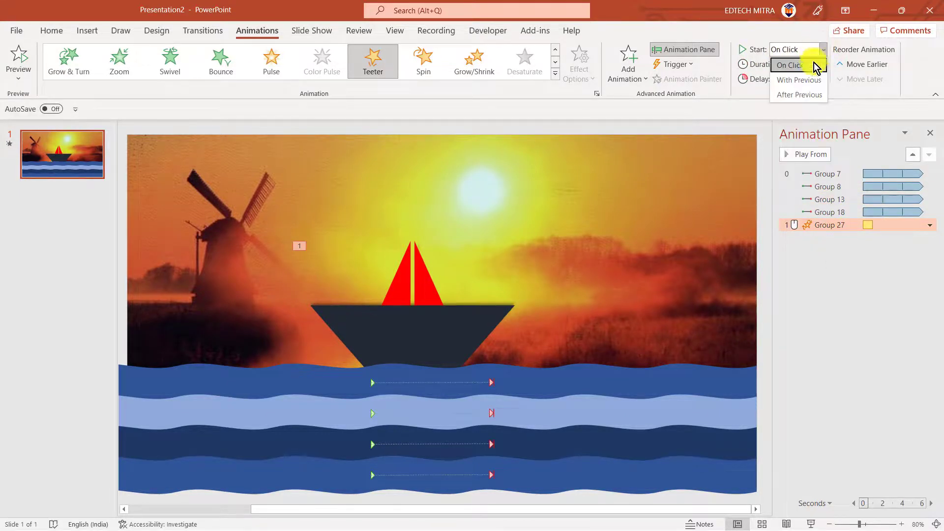
click(784, 86)
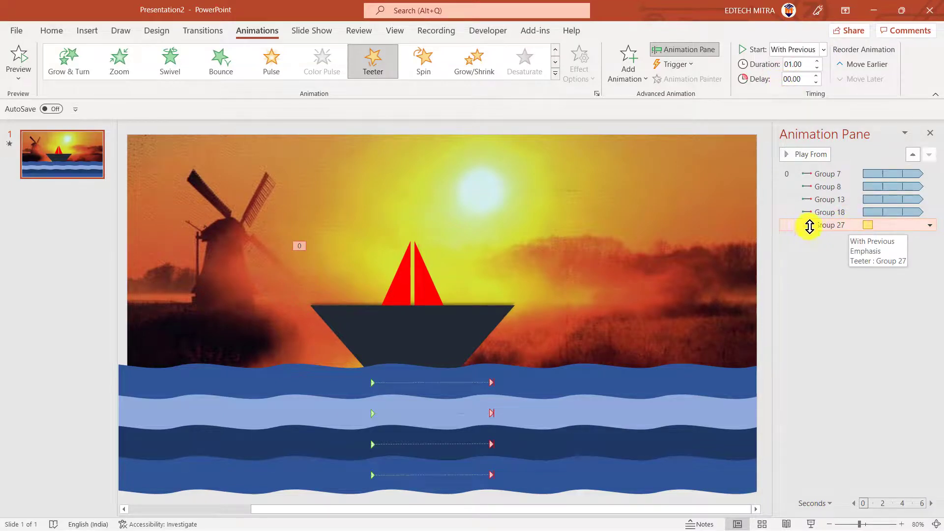
click(437, 326)
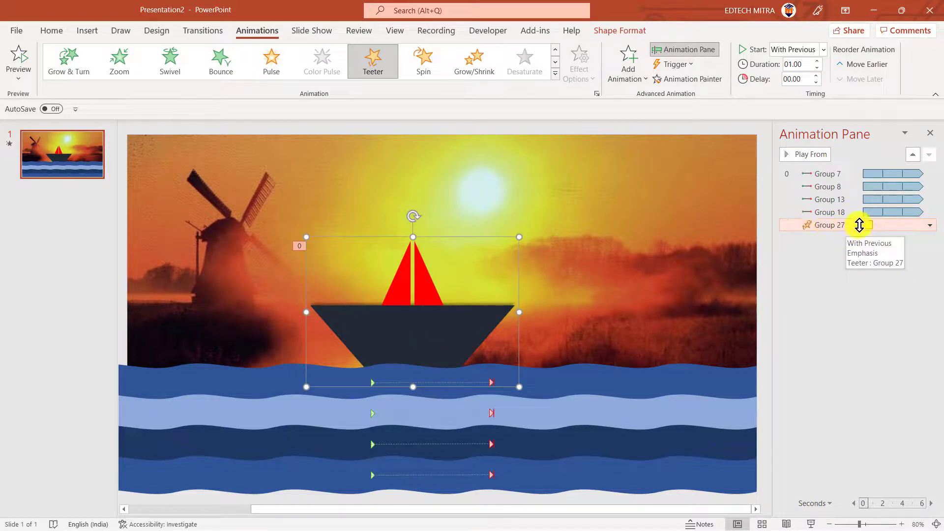
Step: Set the boat's Teeter animation to repeat Until End of Slide, then close the Animation Pane
double_click(839, 225)
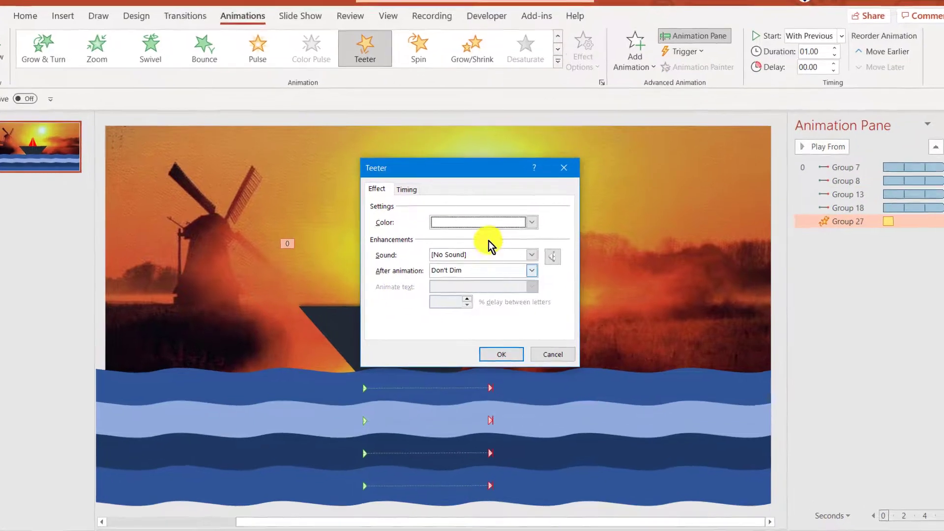
click(418, 194)
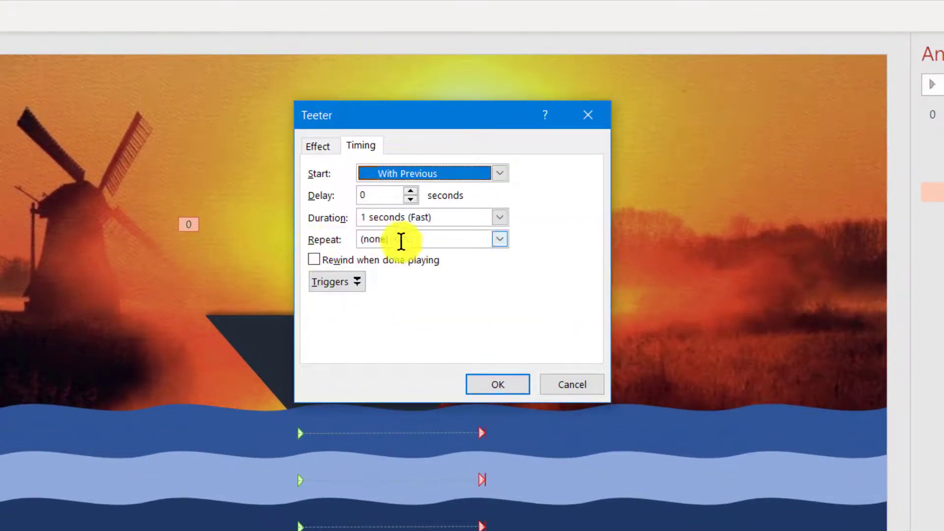
click(500, 240)
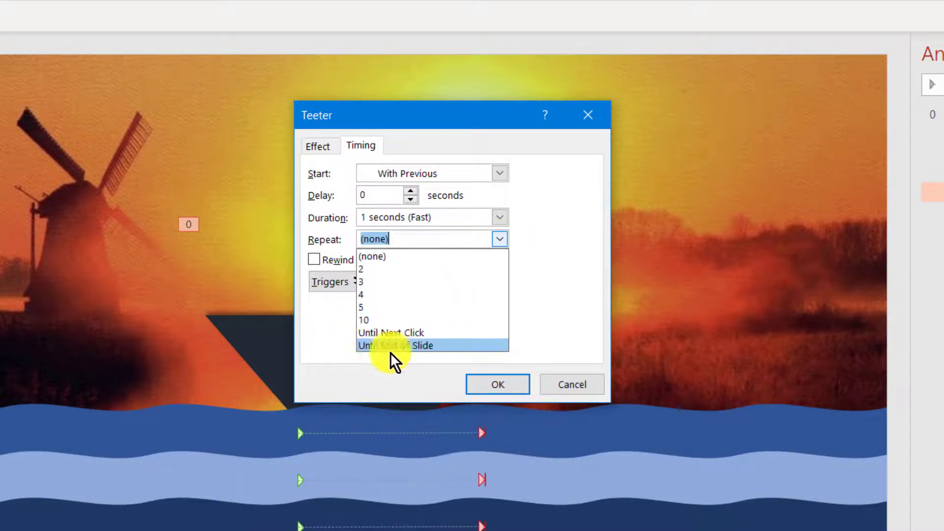
click(436, 344)
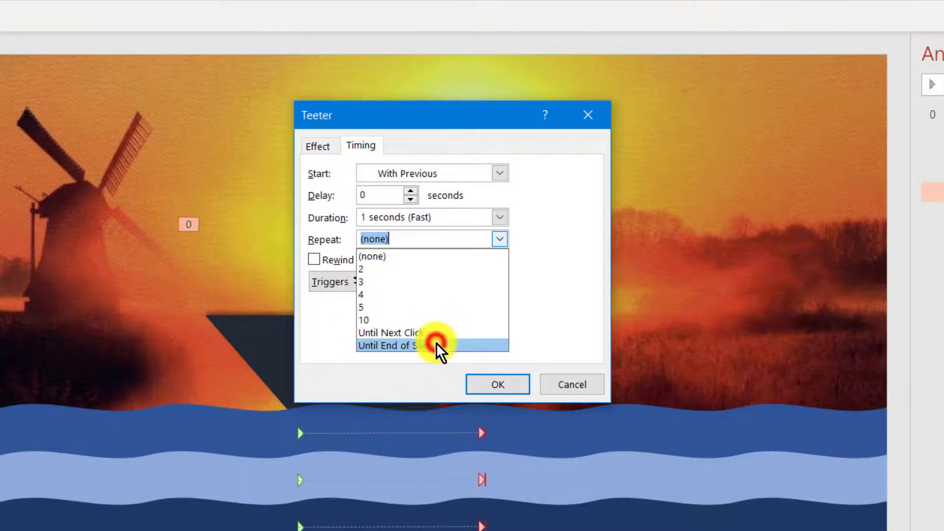
click(500, 383)
click(744, 205)
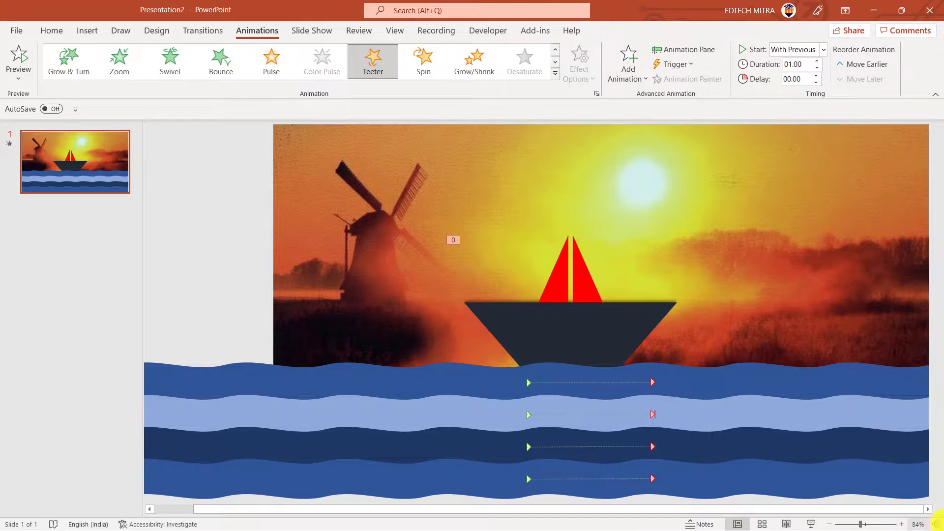
Step: Play the slide in Reading View to watch the dark-hulled boat teeter above the waves
click(810, 525)
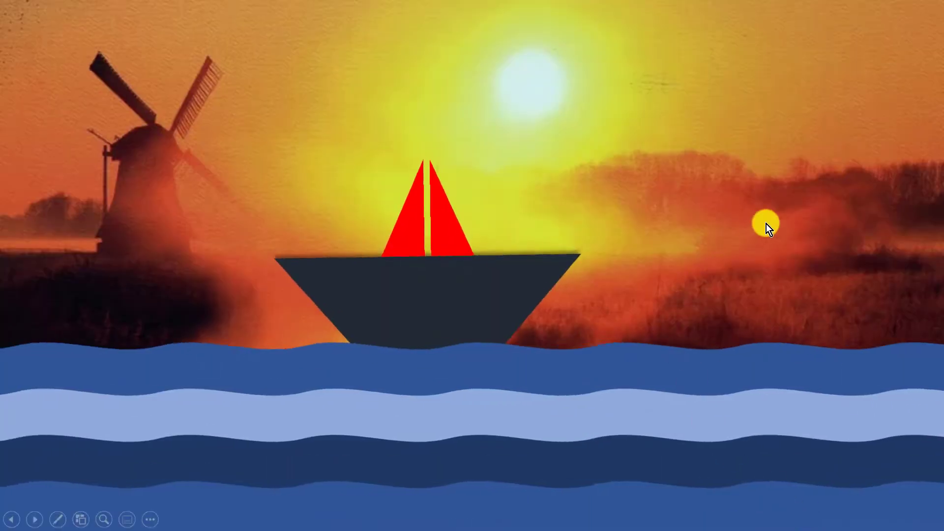